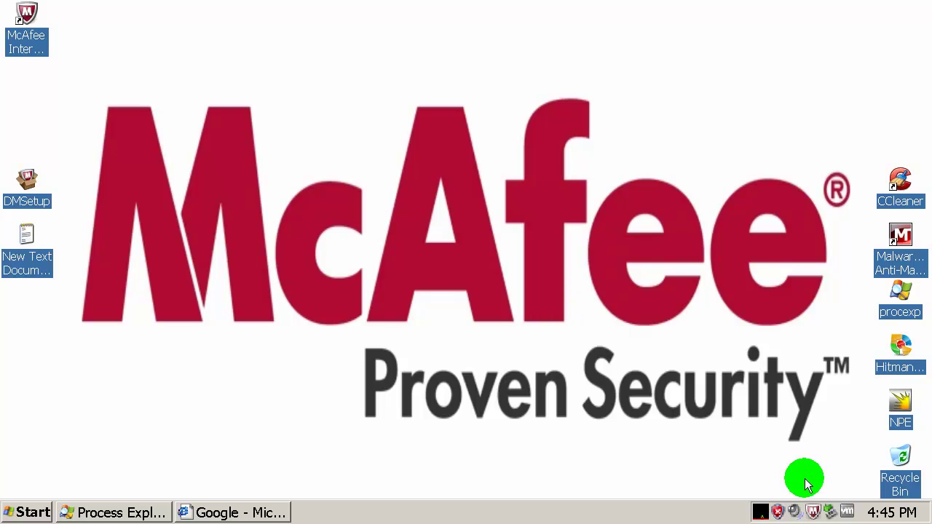
Open the context menu of the McAfee shield icon in the system tray
right_click(817, 513)
Run a McAfee update check and acknowledge the successful update
click(707, 368)
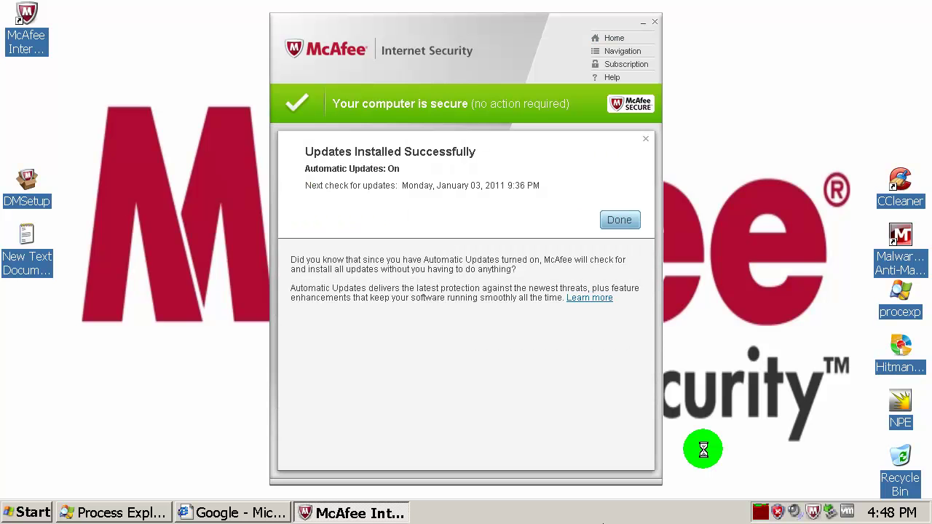
click(623, 220)
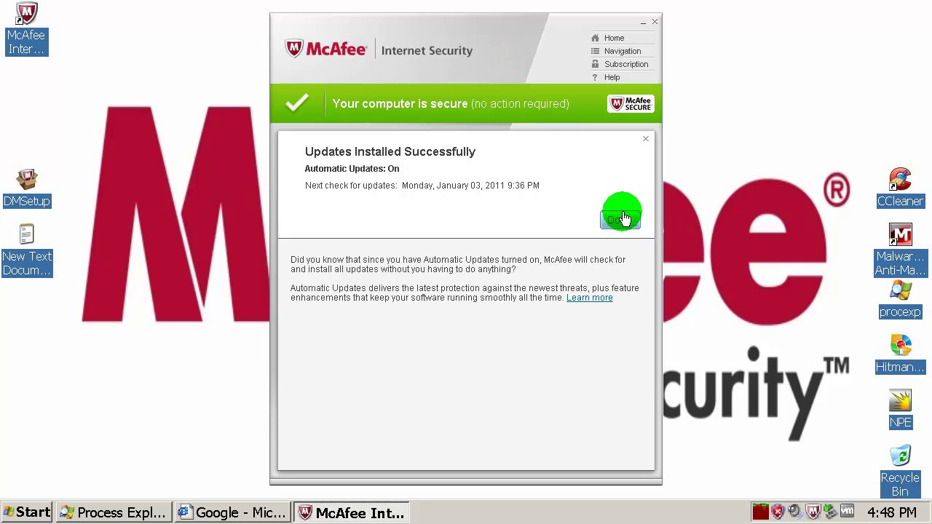
click(643, 220)
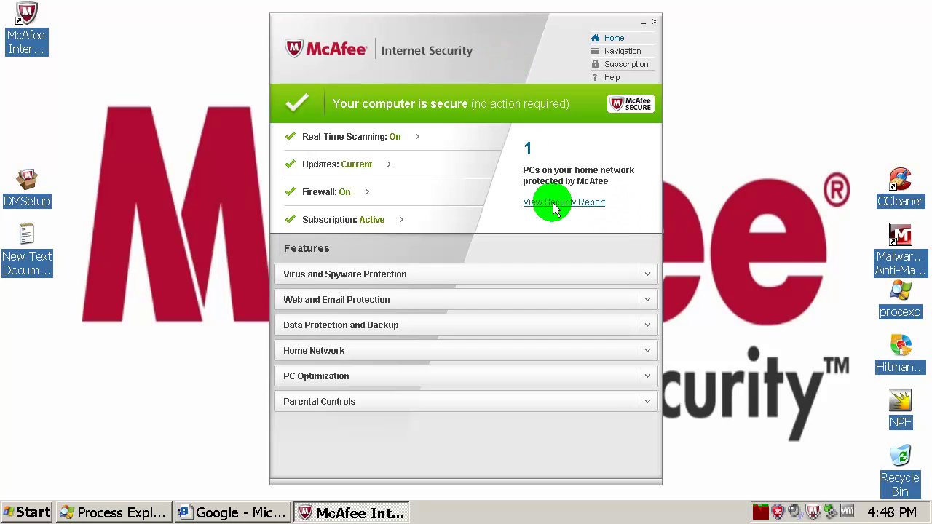
Review the Real-Time Scanning settings, then close the McAfee window
click(358, 144)
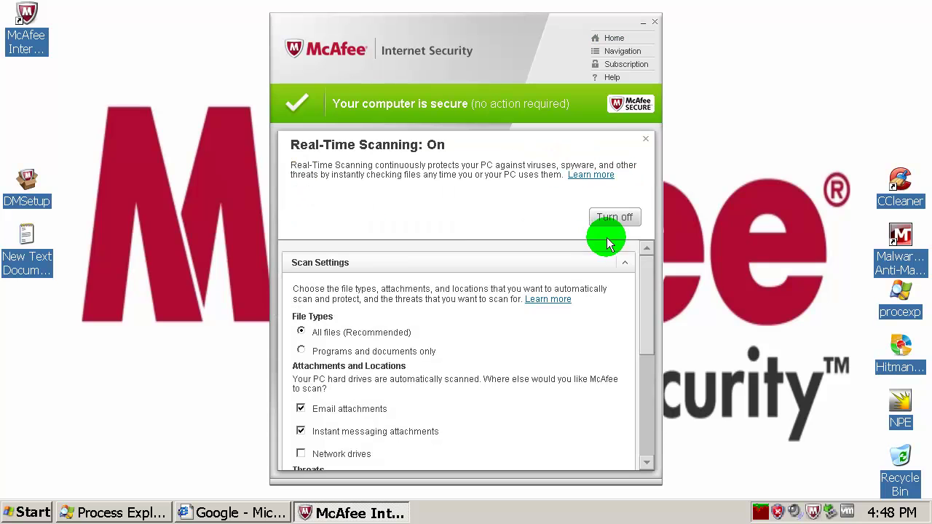
drag(645, 280, 632, 386)
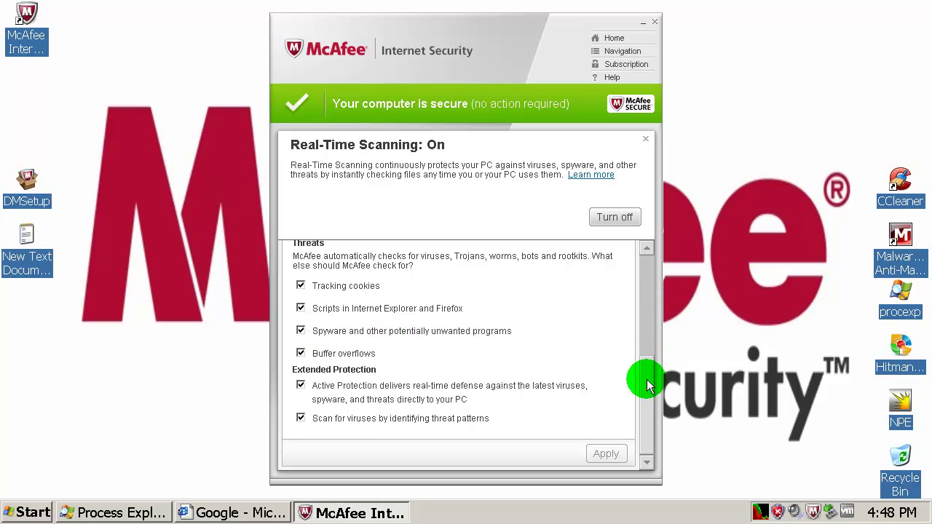
drag(646, 389, 644, 240)
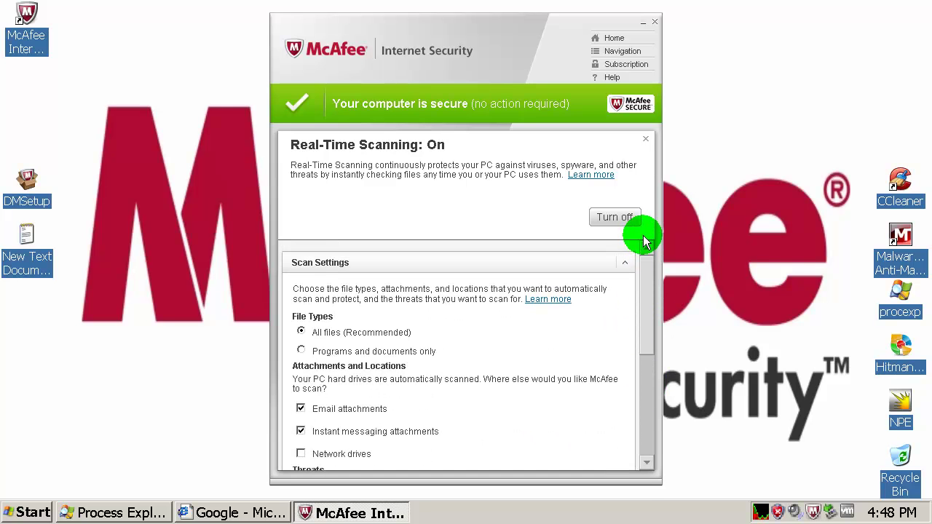
click(655, 27)
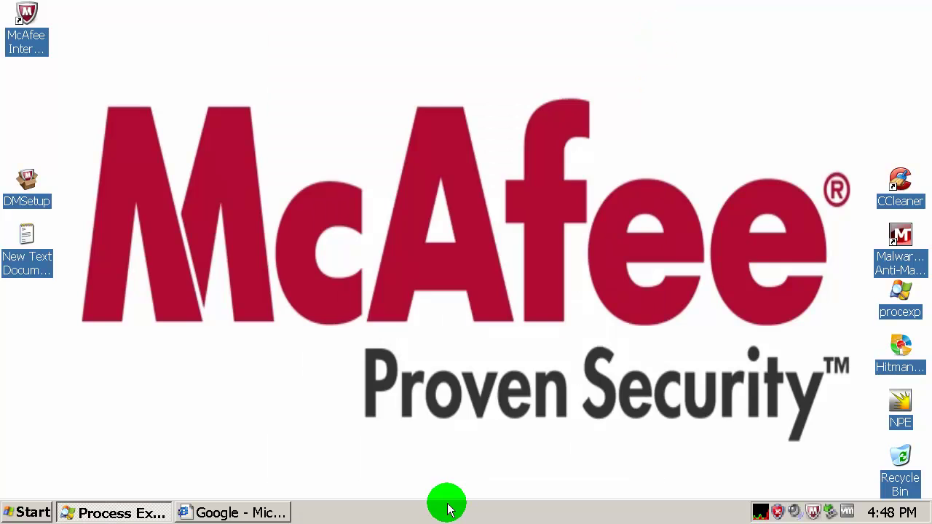
click(121, 513)
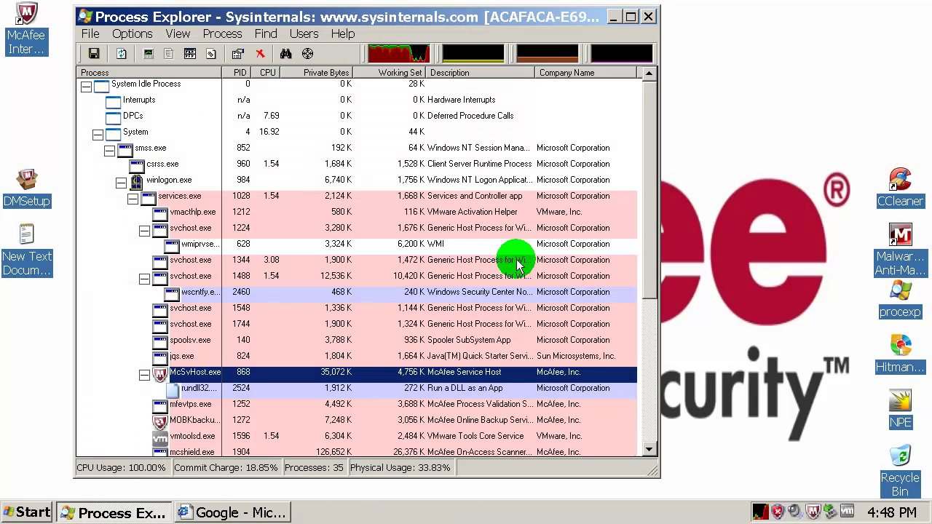
drag(459, 19, 453, 9)
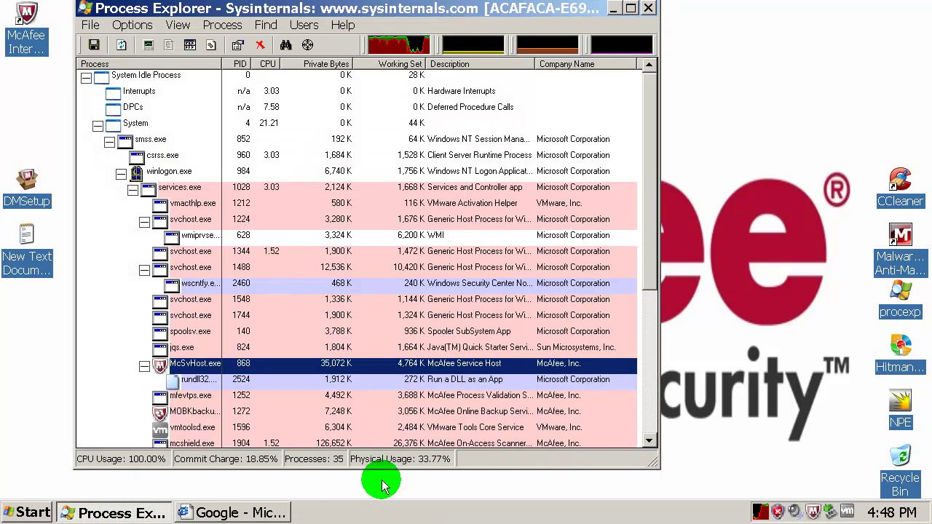
drag(377, 469, 376, 491)
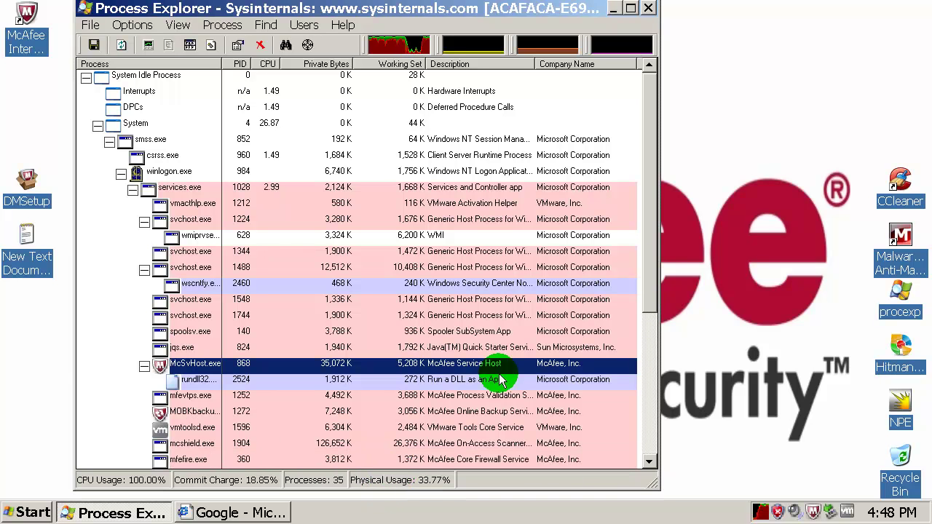
click(664, 237)
click(603, 230)
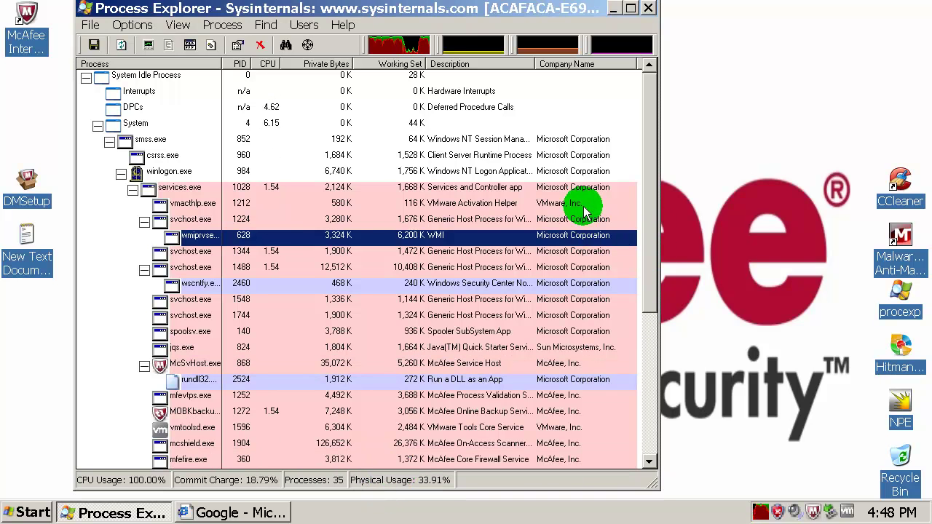
click(607, 286)
drag(647, 266, 654, 433)
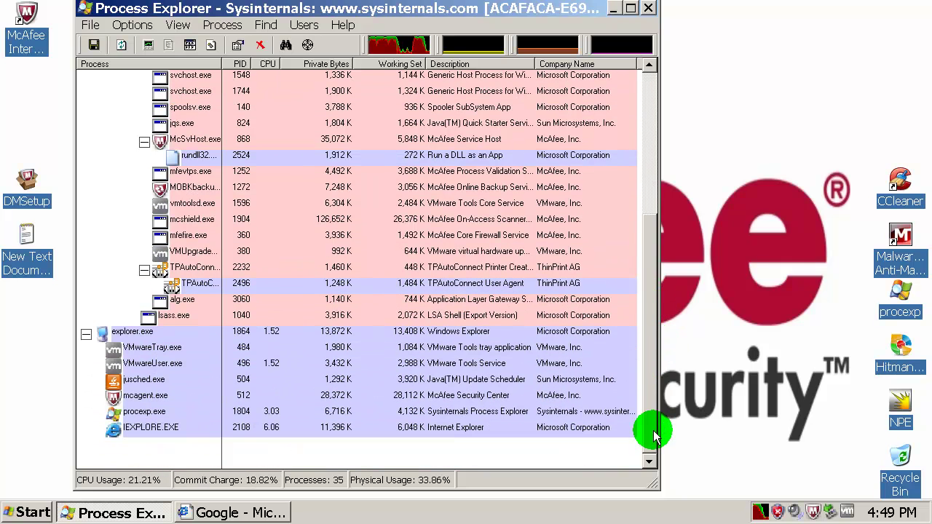
drag(653, 435, 650, 378)
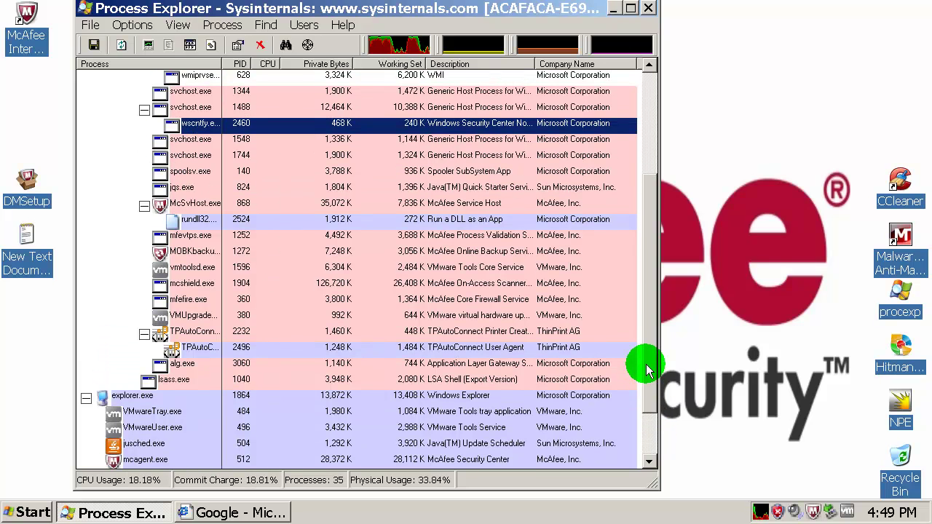
click(545, 203)
click(546, 220)
click(552, 252)
click(551, 267)
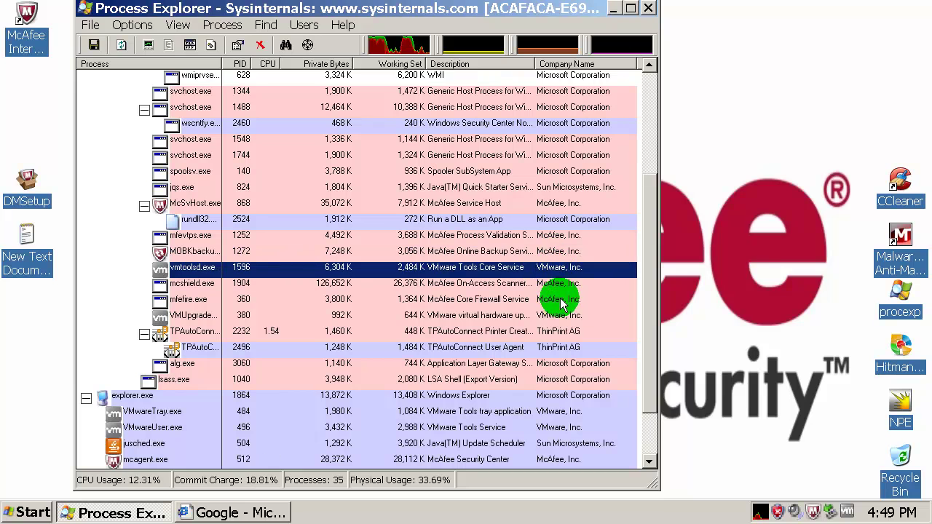
click(561, 187)
click(561, 234)
click(562, 251)
click(565, 284)
click(564, 299)
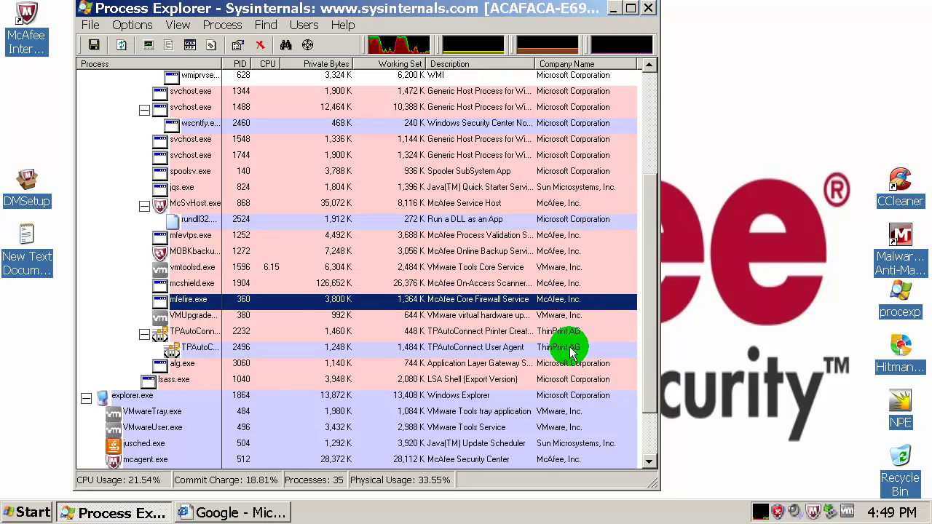
click(570, 428)
scroll(562, 429, down, 1)
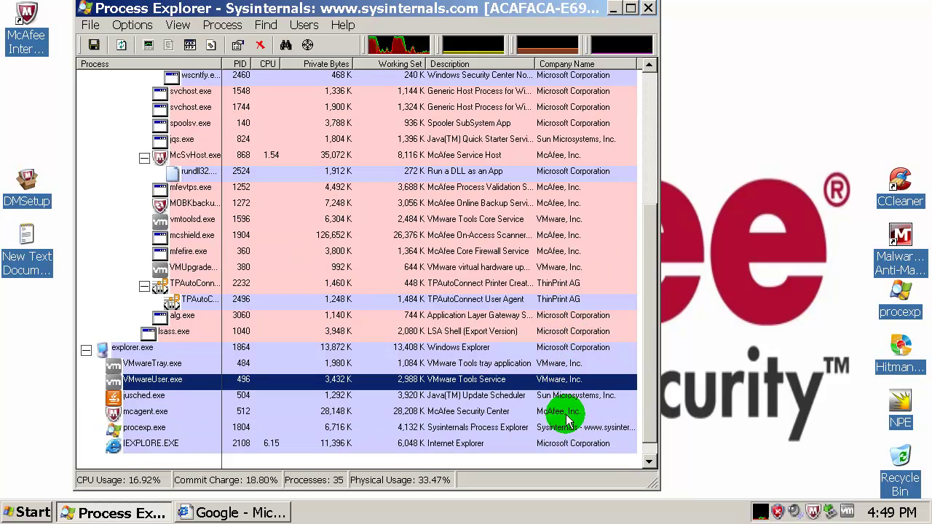
click(571, 411)
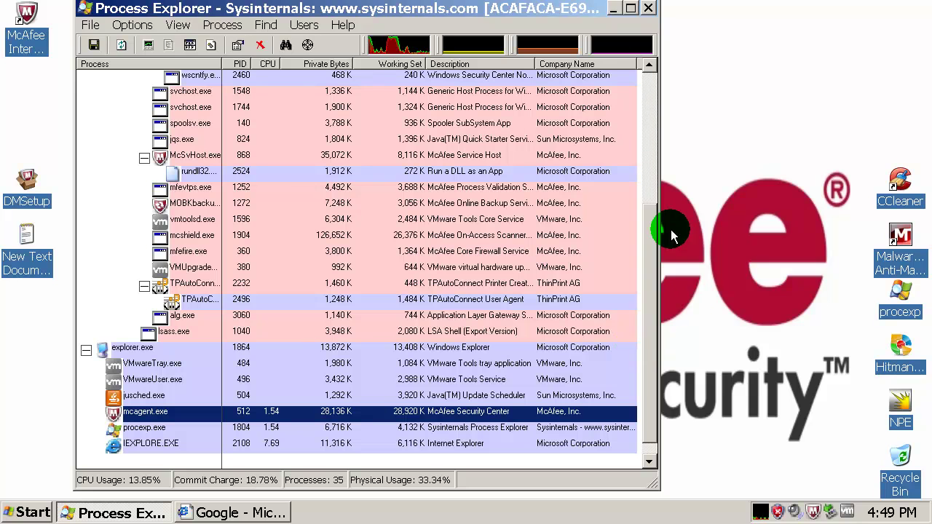
click(613, 10)
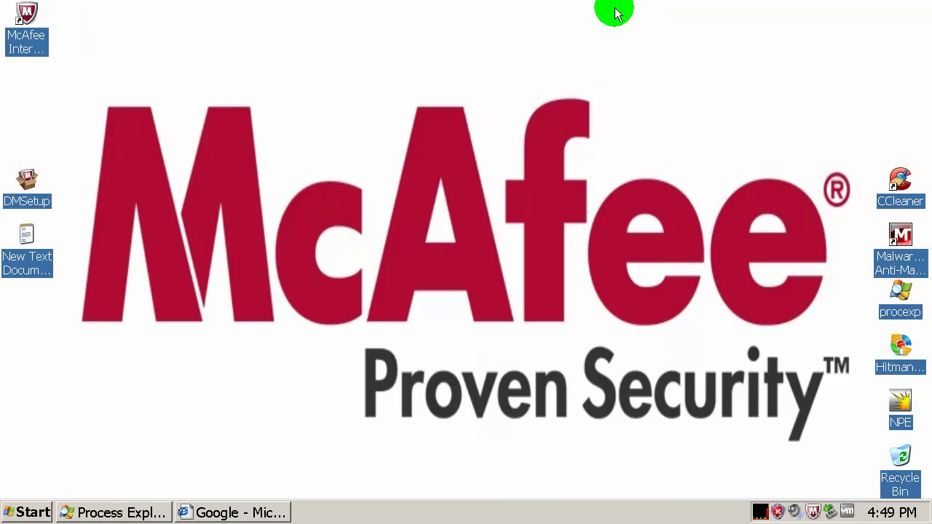
Open the malware URL text file and arrange it beside the browser
click(242, 513)
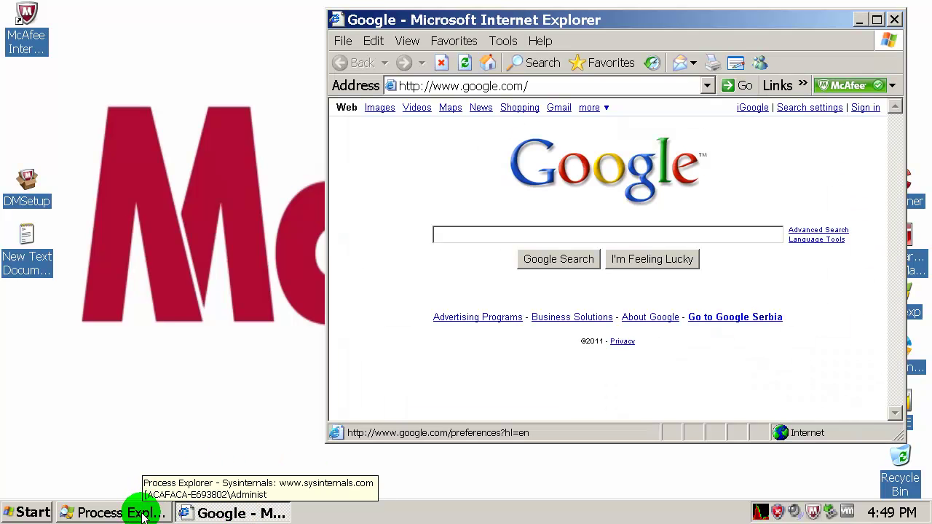
double_click(29, 232)
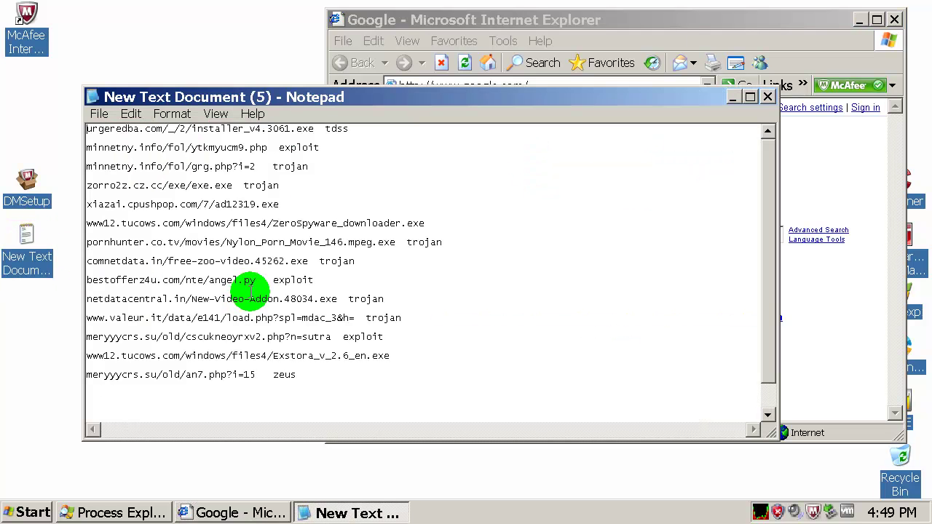
drag(405, 98, 356, 95)
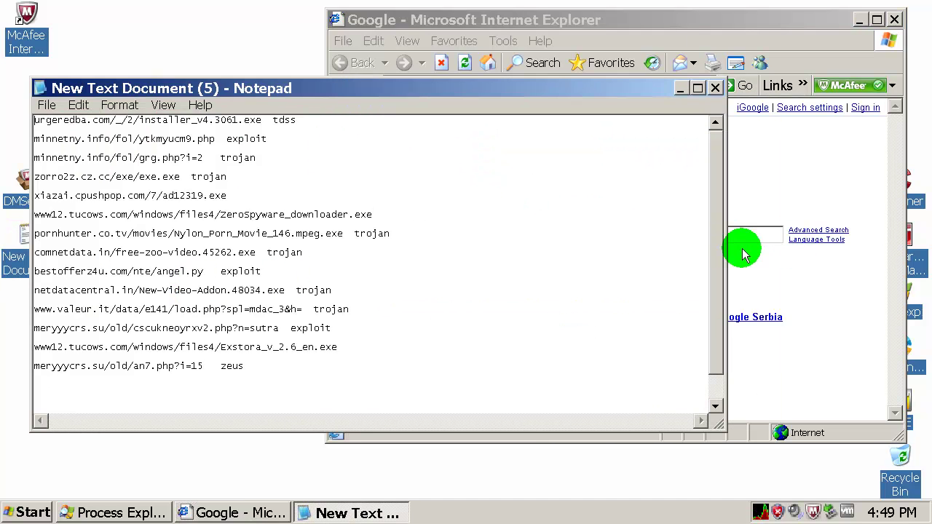
drag(726, 249, 435, 249)
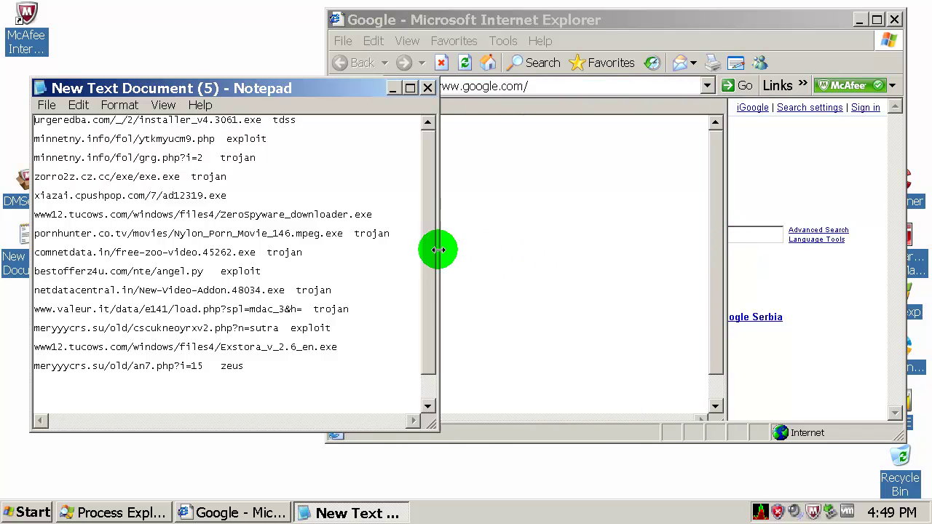
Load urgeredba.com/_/2/installer_v4.3061.exe in Internet Explorer and choose Run
double_click(118, 123)
key(ctrl+c)
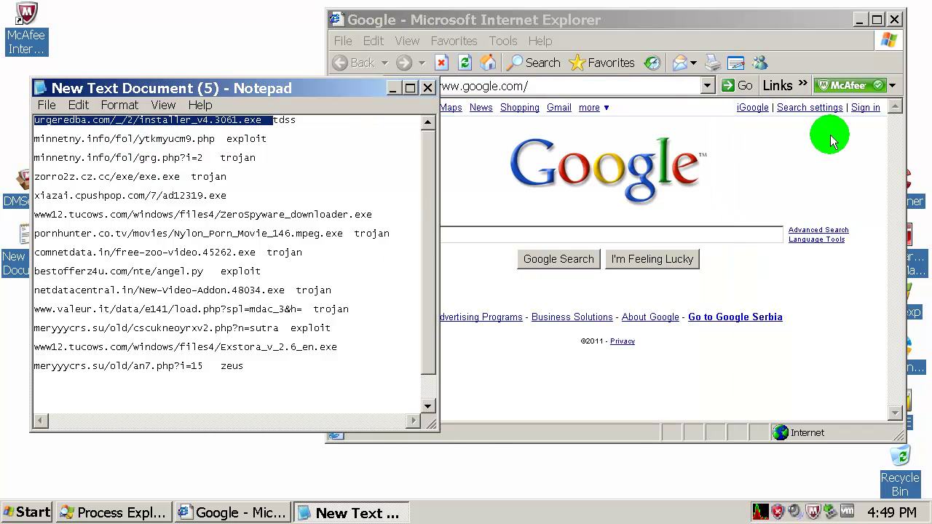
click(602, 87)
key(ctrl+v)
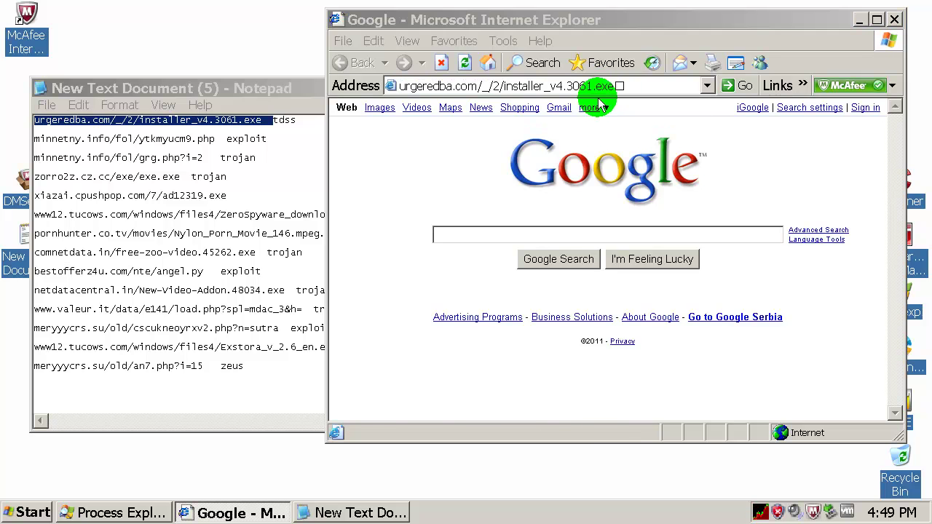
click(449, 267)
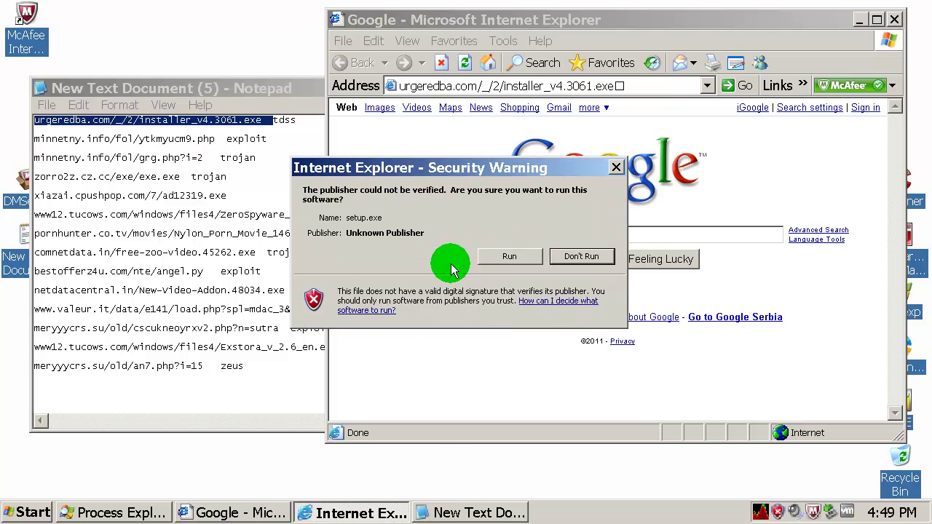
Run the unverified setup.exe, watch Process Explorer, and dismiss McAfee's Trojan Removed alert
click(509, 256)
click(127, 512)
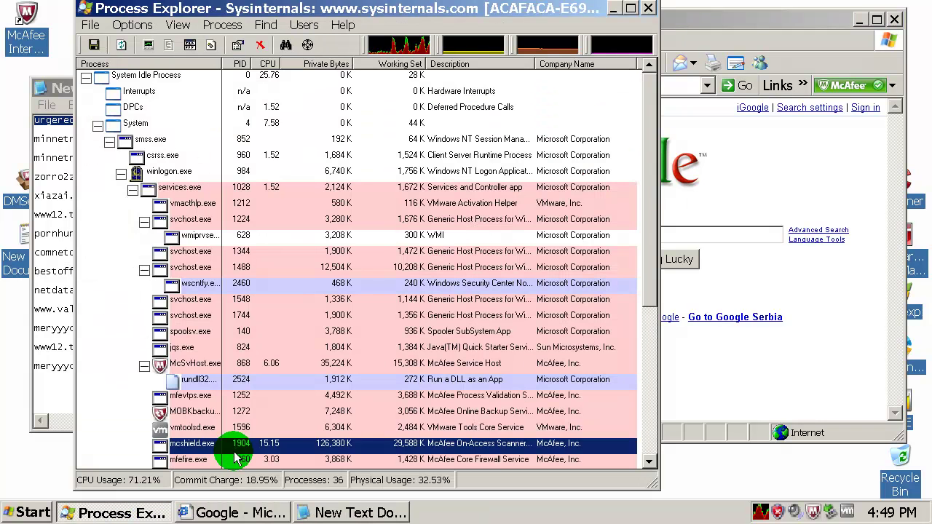
scroll(276, 436, down, 5)
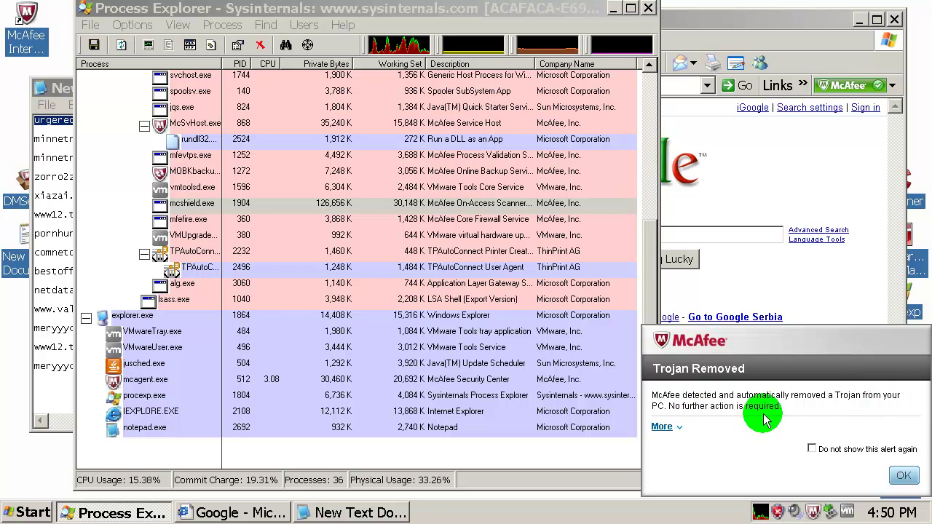
click(902, 479)
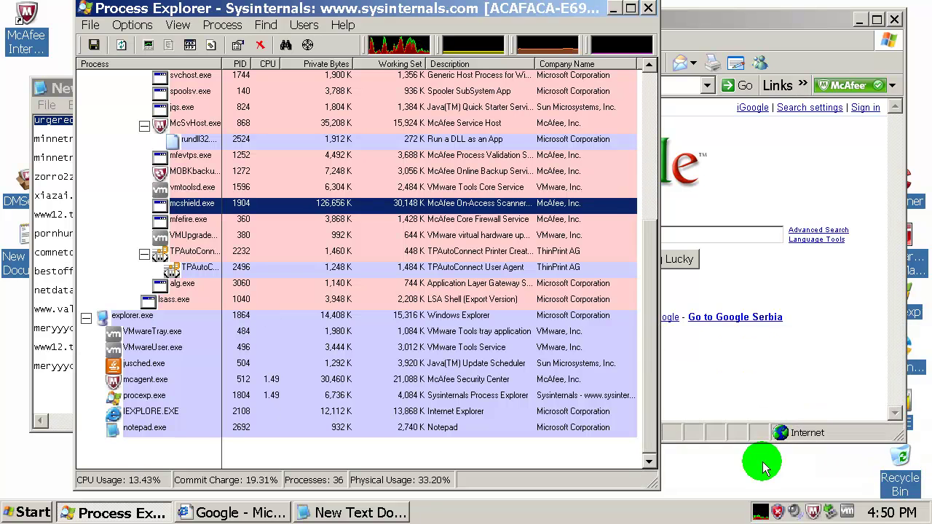
click(71, 162)
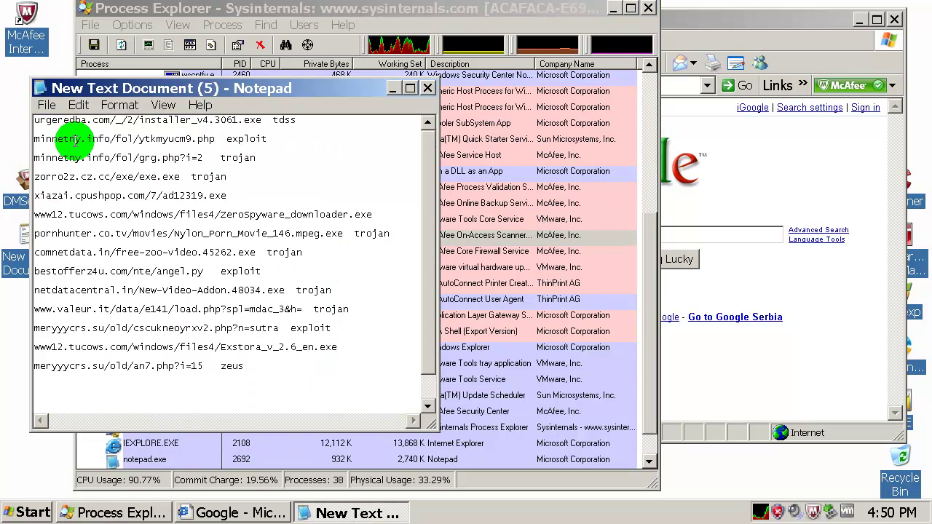
Load minnetny.info/fol/ytkmyucm9.php in Internet Explorer, dismissing McAfee's alert and the SiteAdvisor offer
double_click(74, 142)
key(ctrl+c)
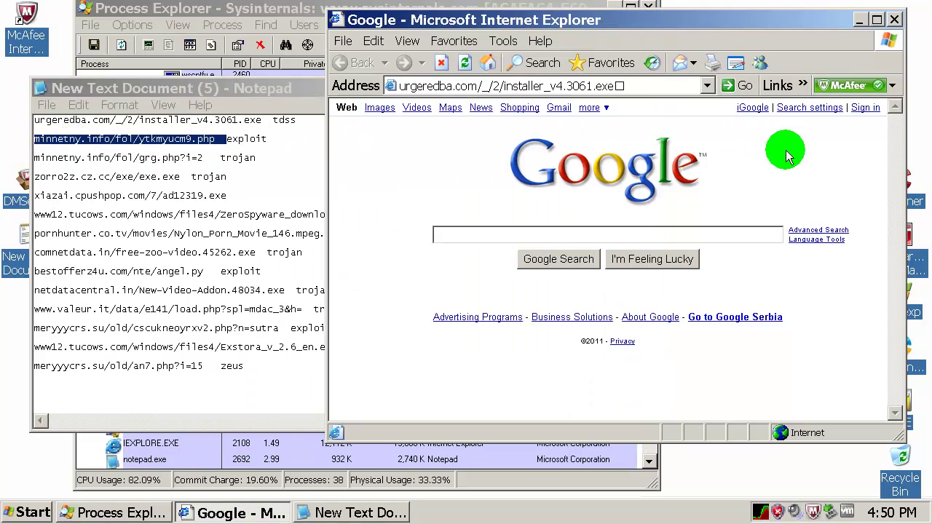
click(781, 150)
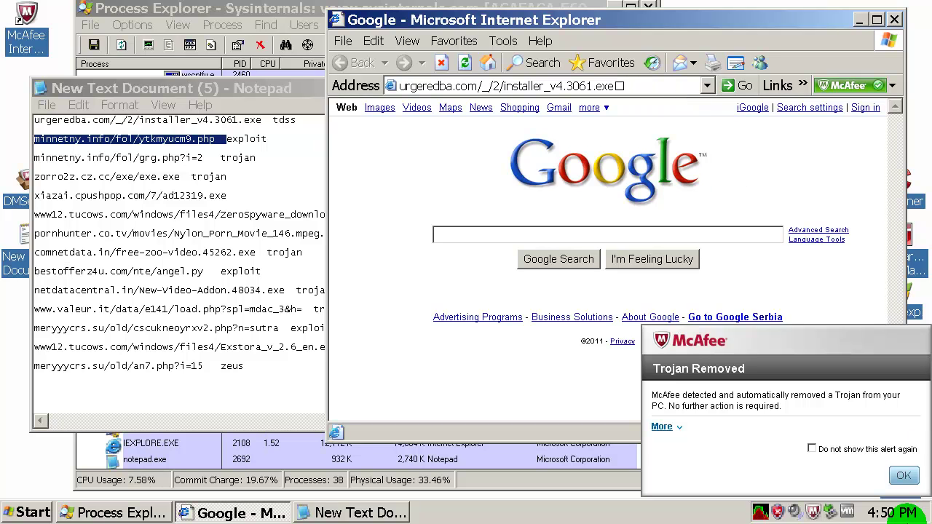
click(903, 476)
click(639, 91)
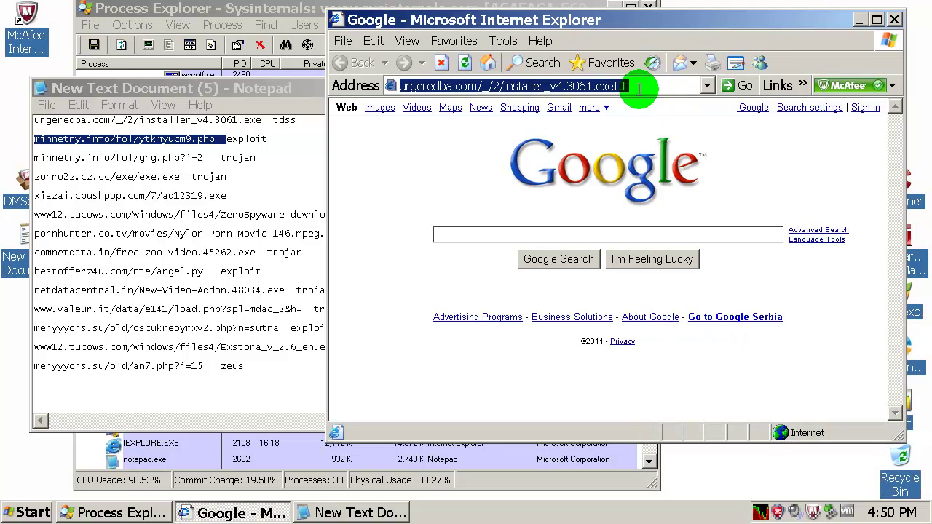
key(ctrl+v)
click(639, 89)
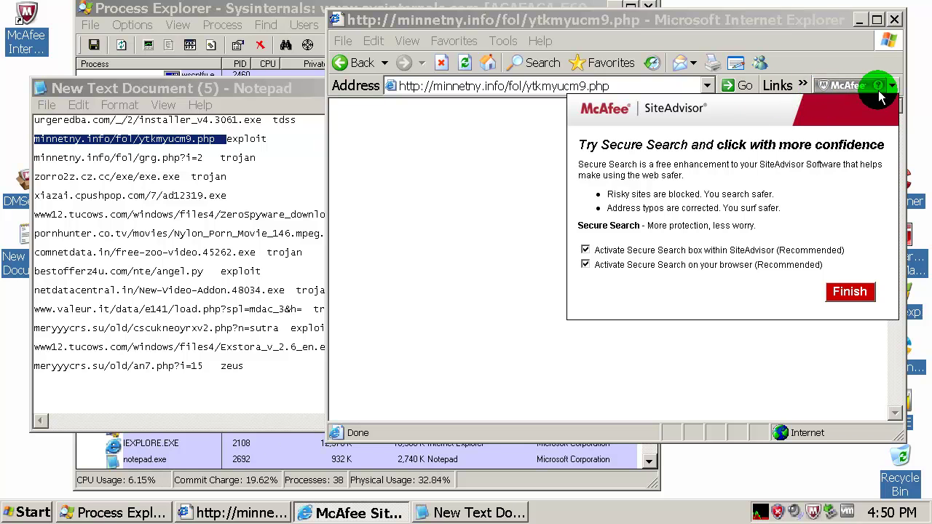
click(623, 20)
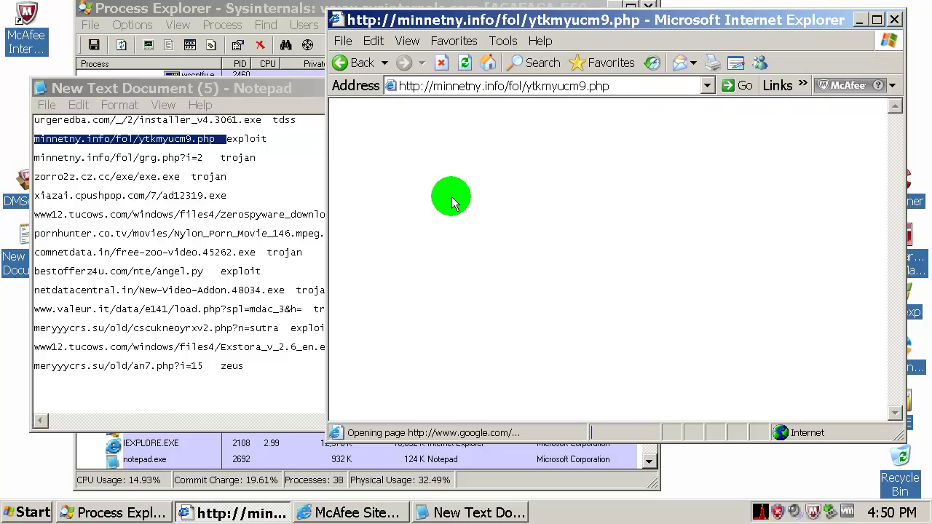
Load minnetny.info/fol/grg.php?i=2, run xpiofrbtkzhr.exe, and inspect its process in Process Explorer
double_click(102, 157)
key(ctrl+c)
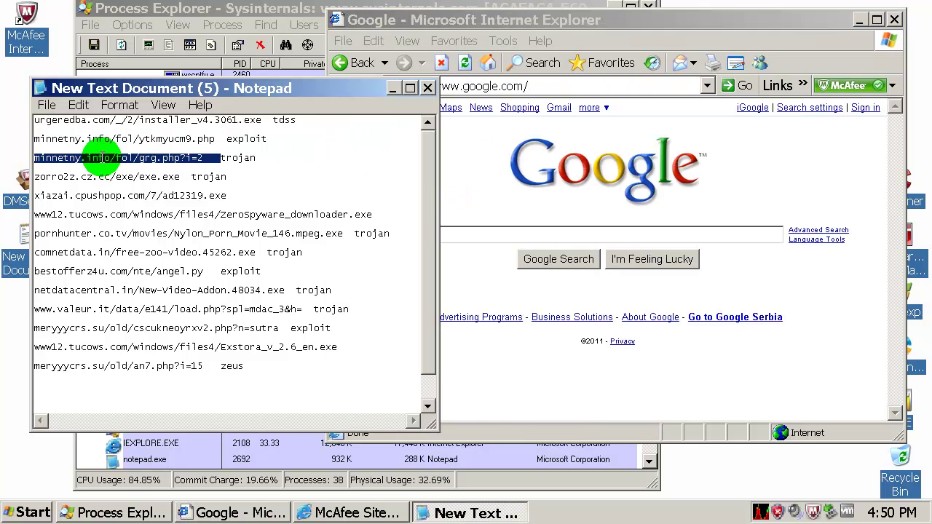
click(562, 85)
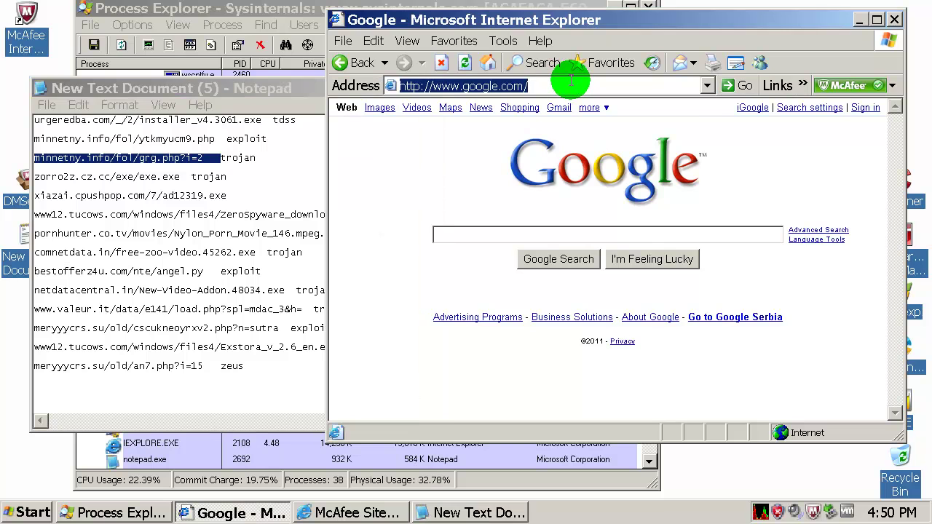
key(ctrl+v)
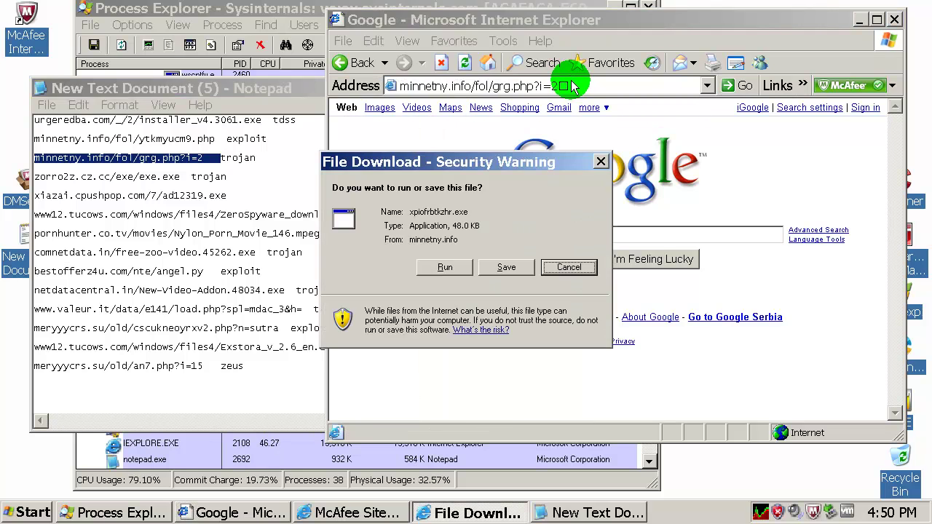
click(431, 267)
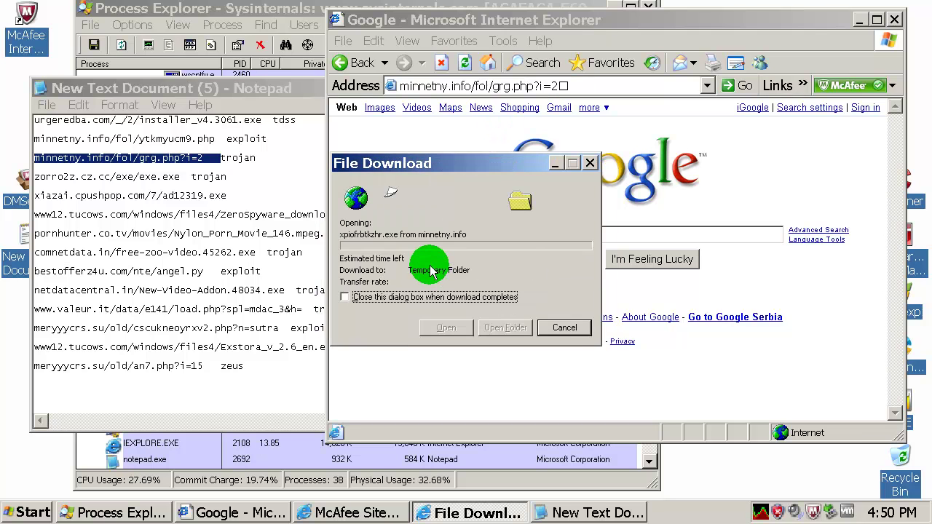
click(495, 251)
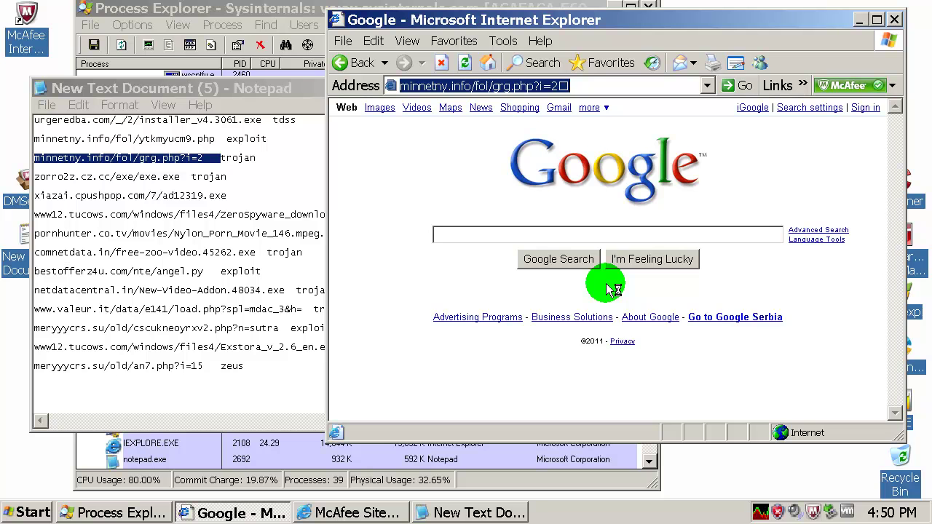
click(182, 460)
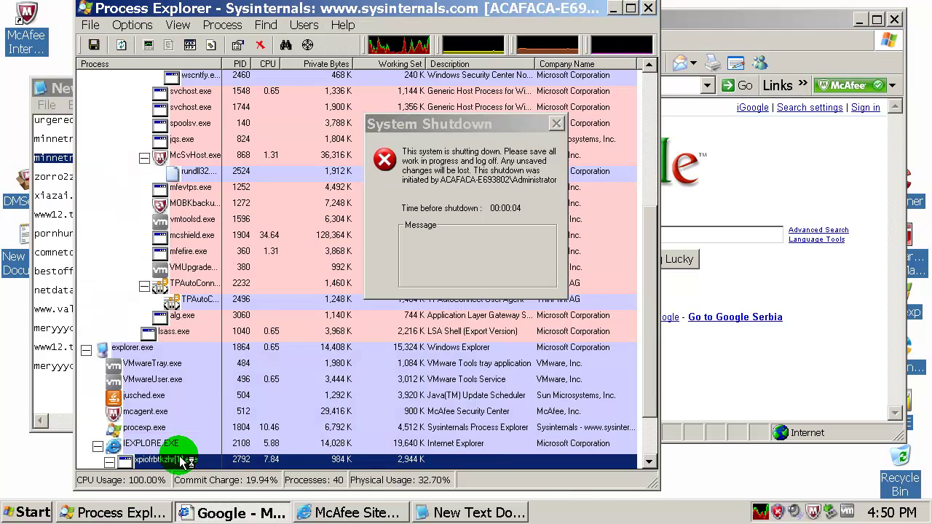
click(477, 126)
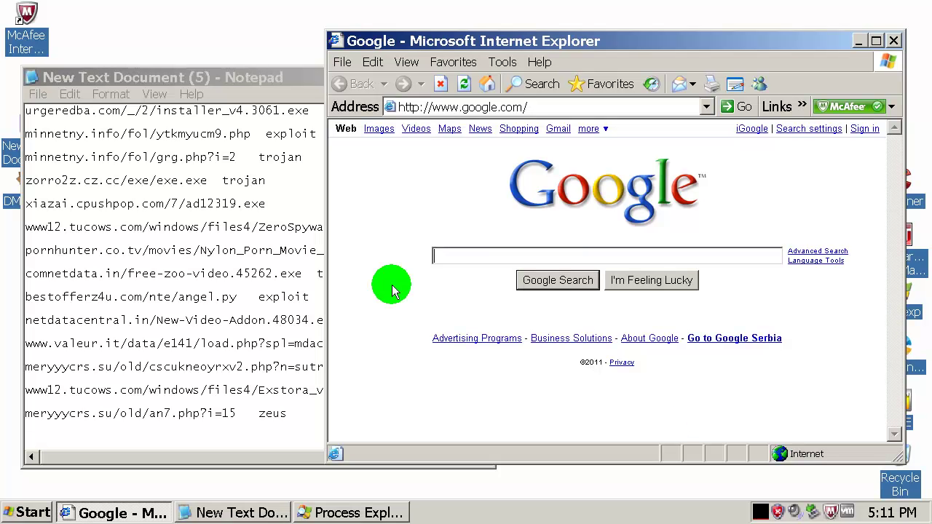
Load zorro2z.cz.cc/exe/exe.exe in Internet Explorer
double_click(105, 181)
key(ctrl+c)
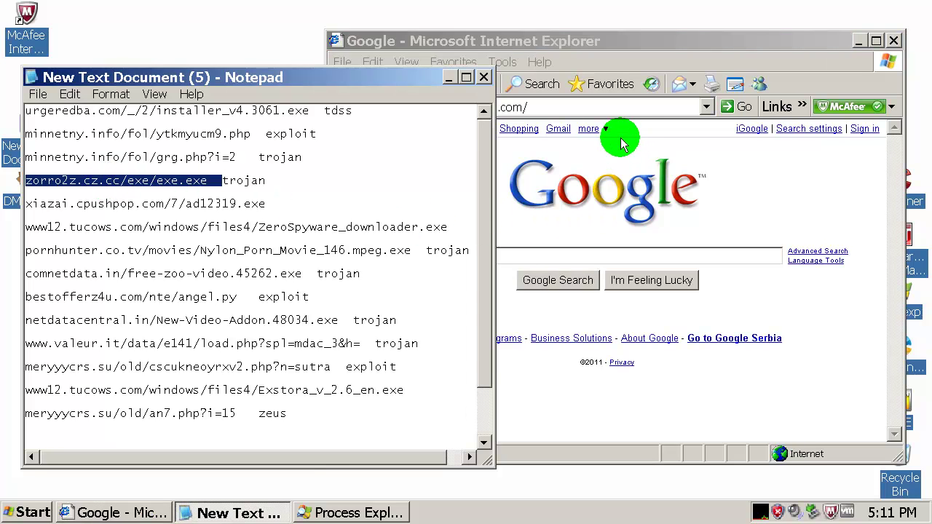
click(588, 107)
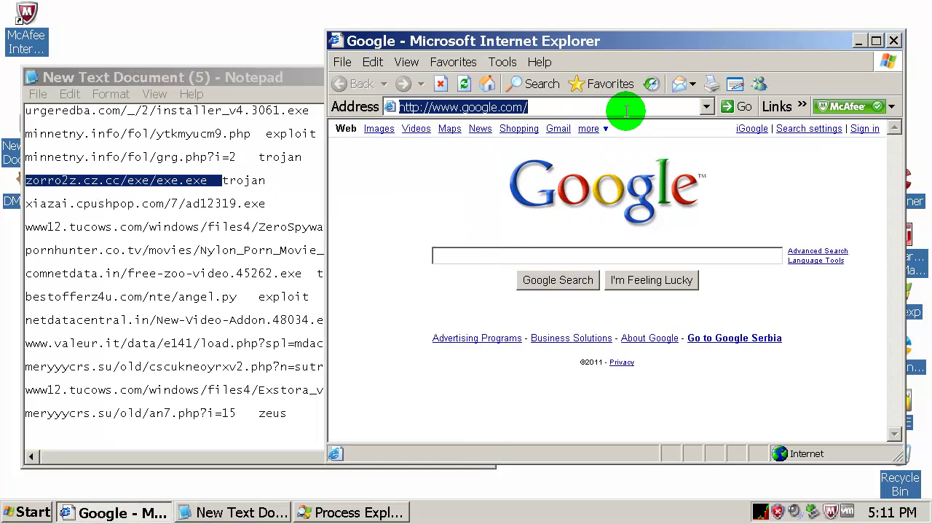
key(ctrl+v)
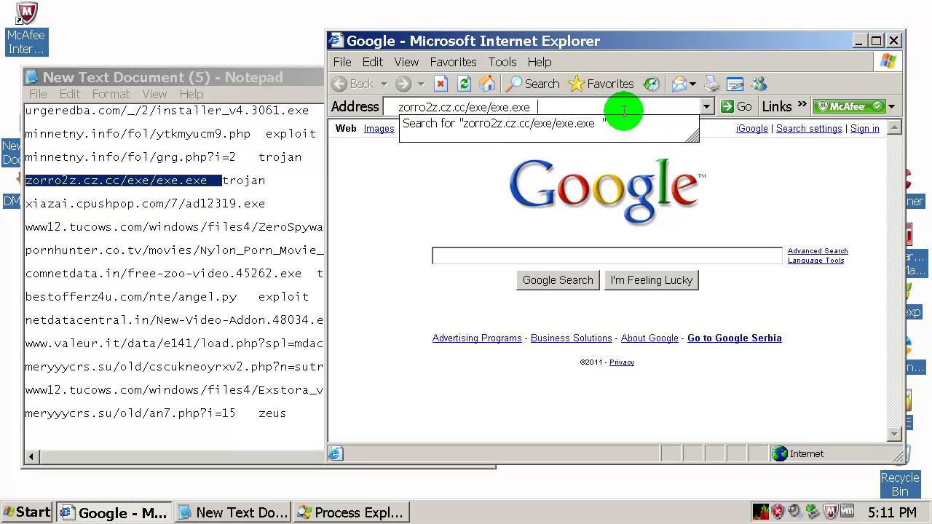
triple_click(623, 110)
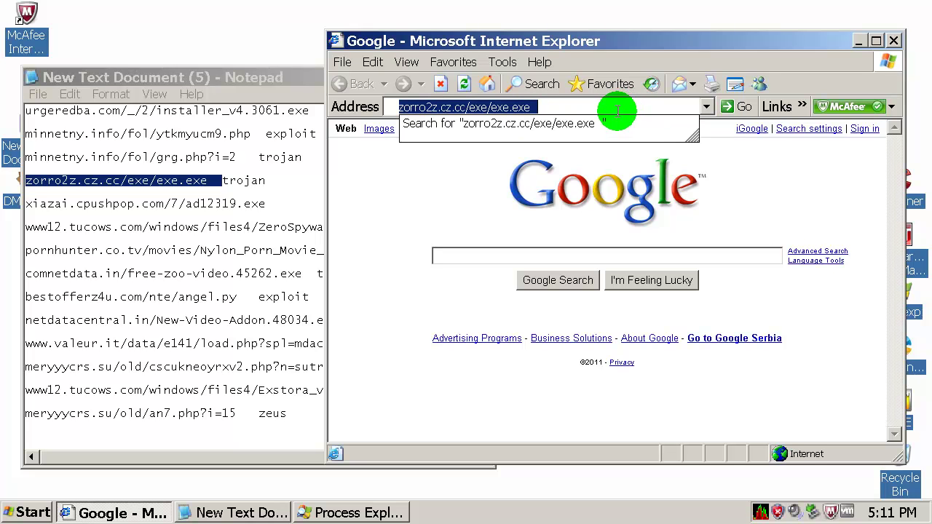
key(Return)
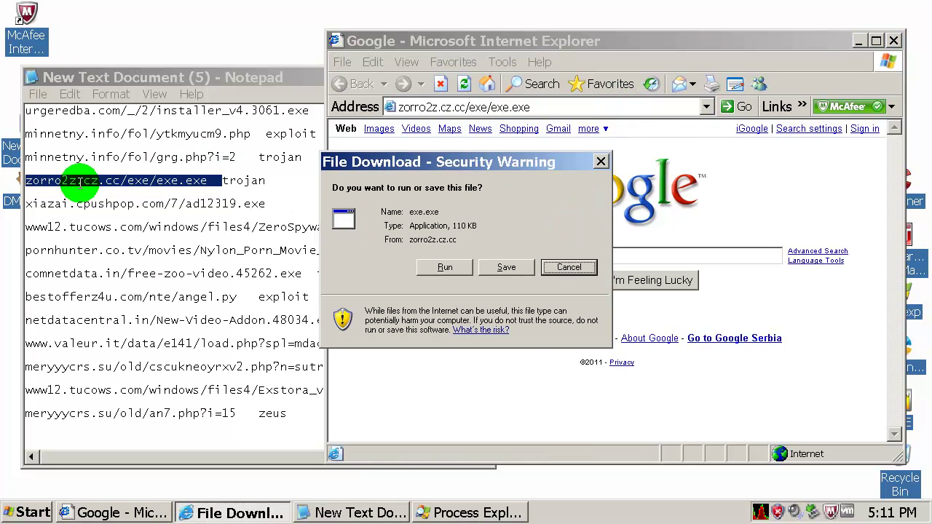
Run exe.exe past both prompts and check the process list in Process Explorer
click(445, 272)
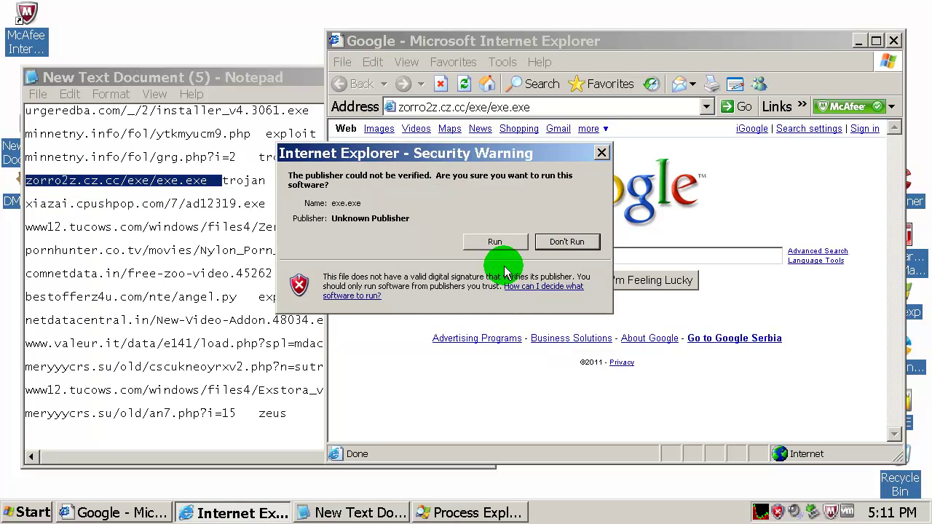
click(470, 247)
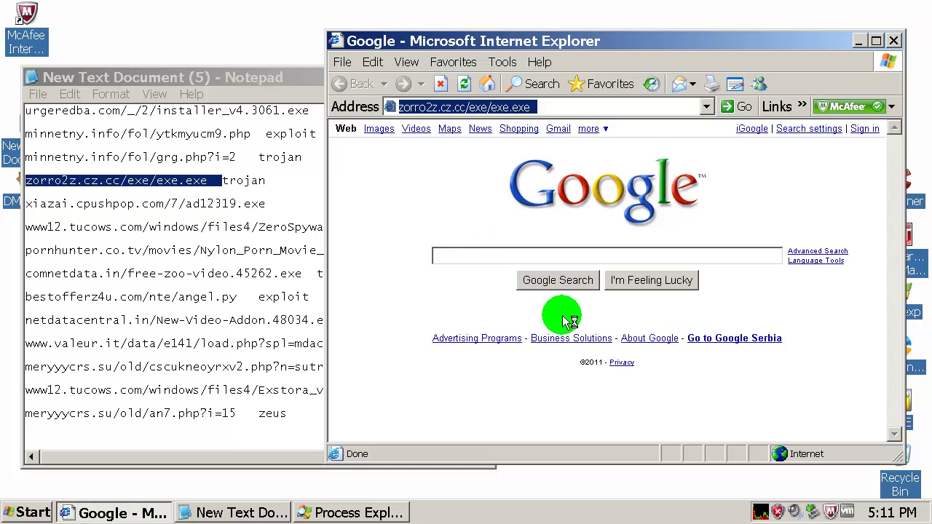
click(320, 512)
scroll(440, 419, down, 3)
scroll(443, 420, down, 2)
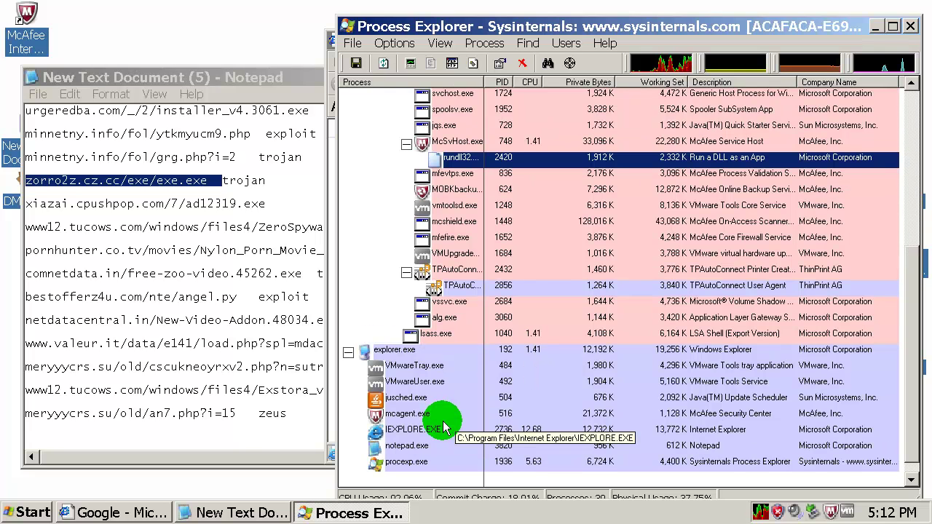
double_click(156, 204)
key(ctrl+c)
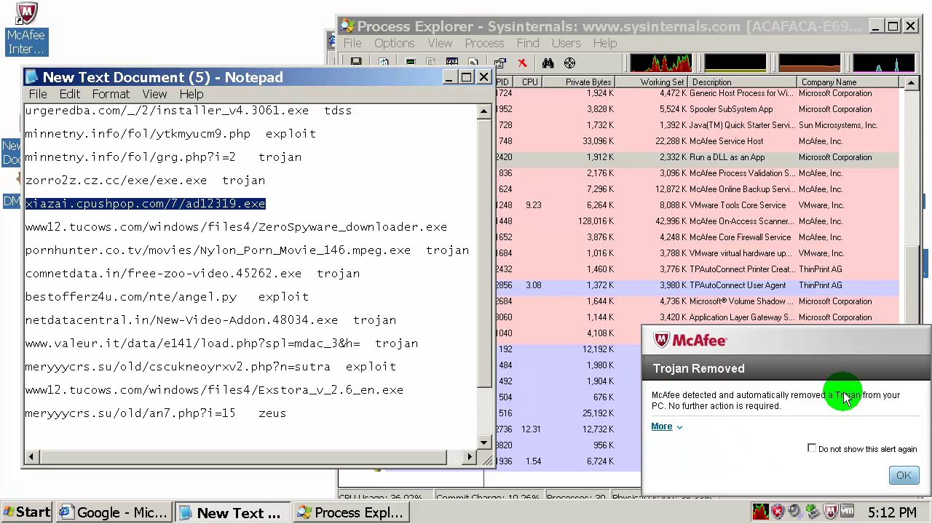
Dismiss McAfee's alert and paste the xiazai.cpushpop.com URL into the browser address
click(901, 478)
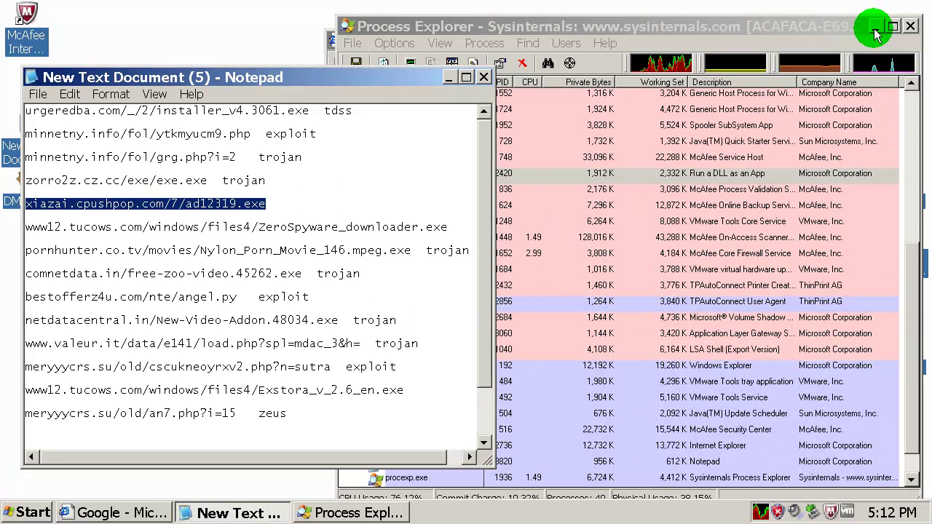
click(876, 27)
click(662, 102)
key(ctrl+v)
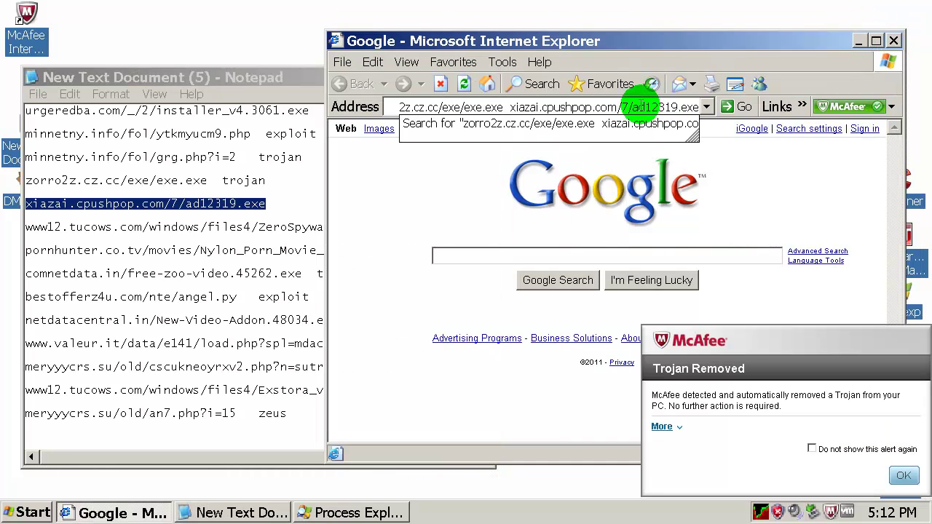
click(539, 107)
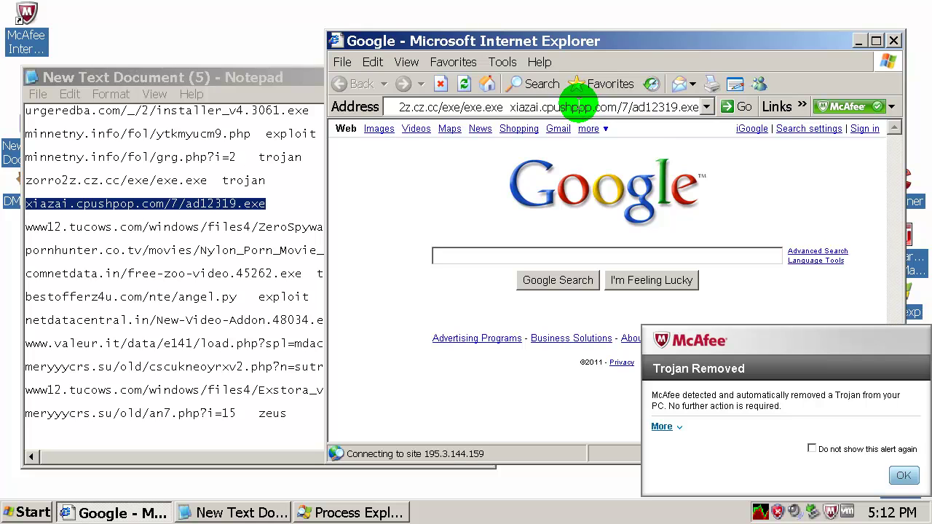
click(489, 87)
Load xiazai.cpushpop.com/7/ad12319.exe and block the download McAfee flags as dangerous
click(903, 475)
click(531, 107)
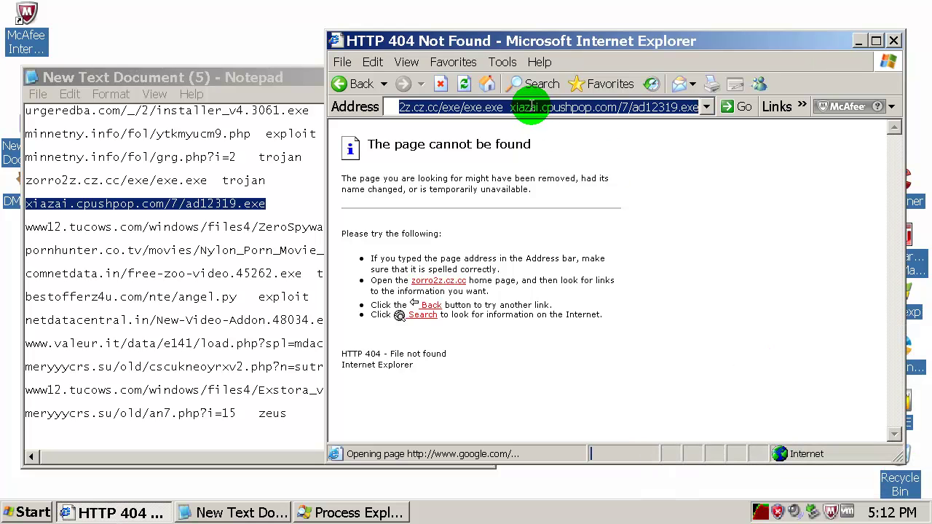
click(536, 107)
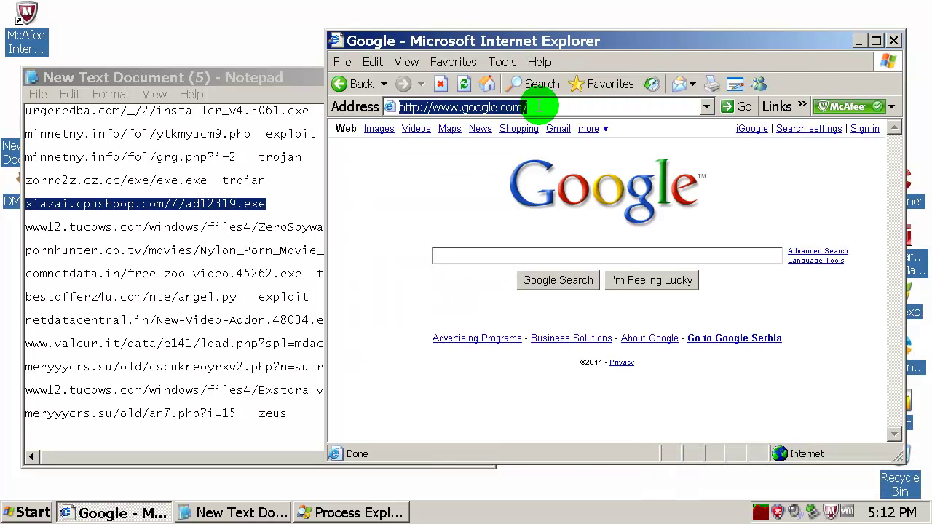
key(ctrl+v)
key(Return)
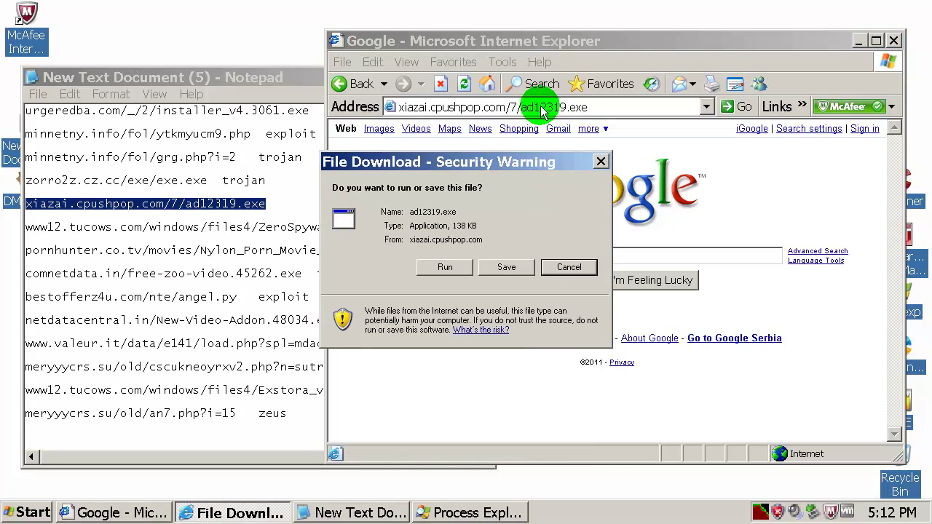
click(441, 266)
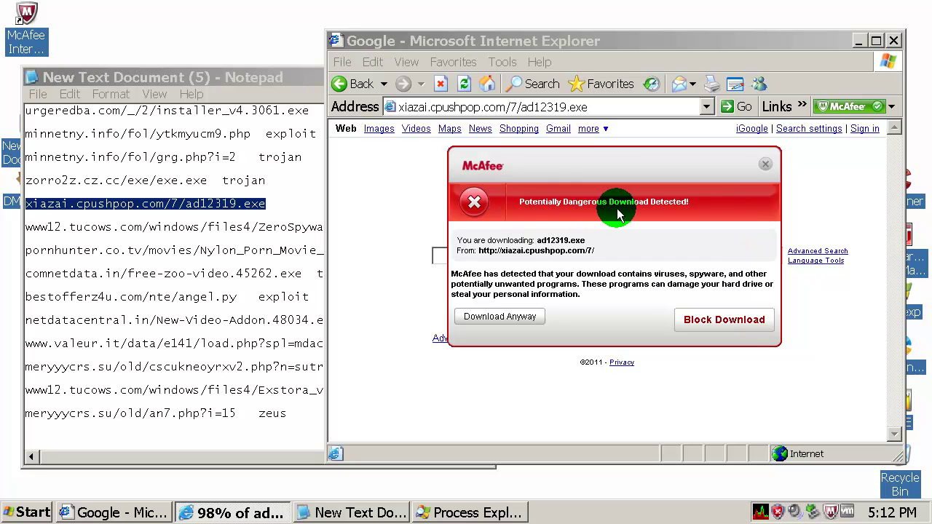
click(722, 320)
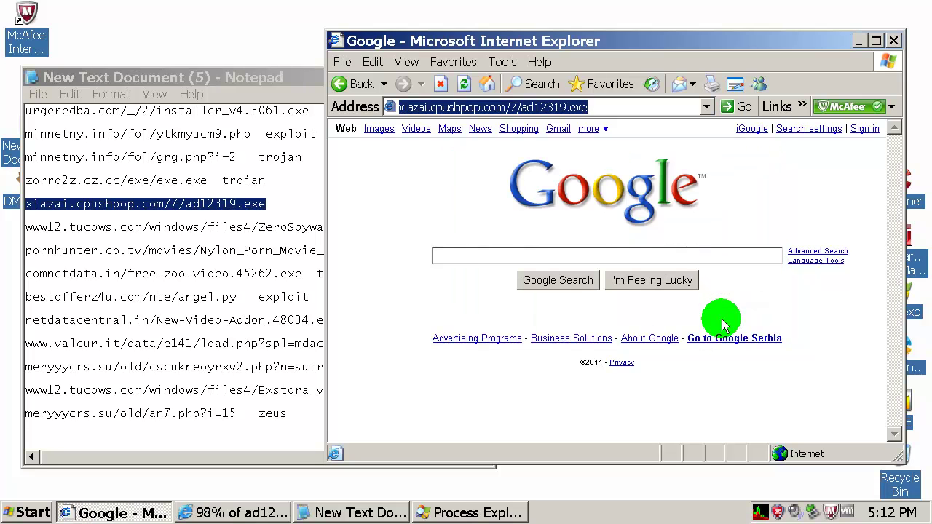
Download the ZeroSpyware downloader in Internet Explorer but decline to run it
double_click(149, 227)
key(ctrl+c)
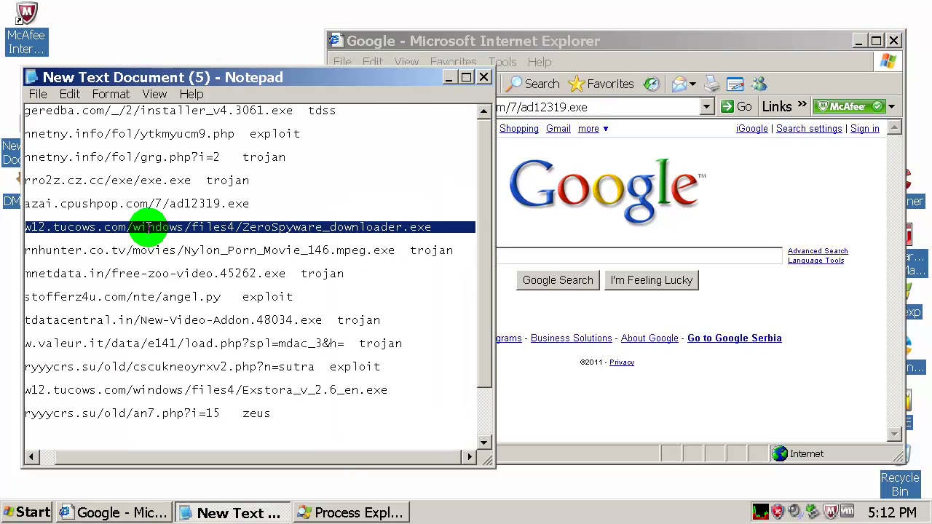
click(636, 109)
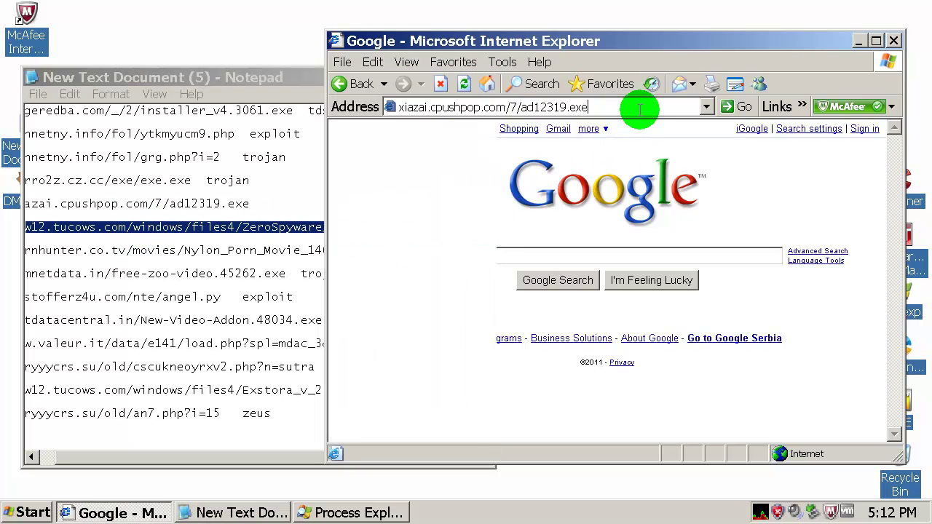
key(ctrl+v)
click(639, 108)
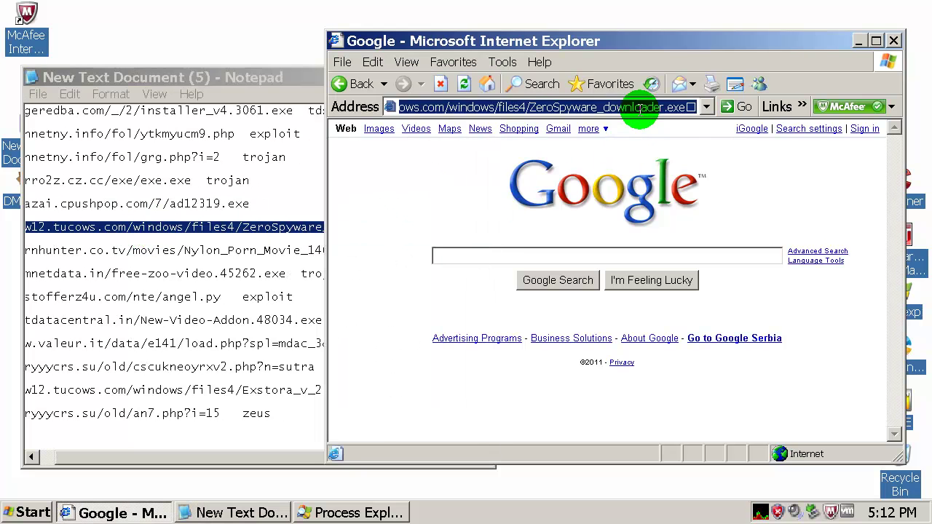
key(Return)
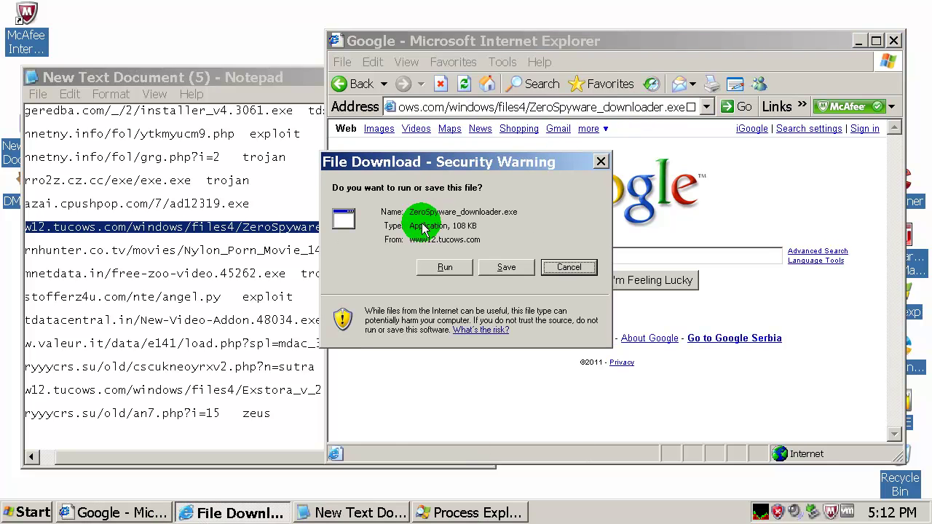
click(437, 267)
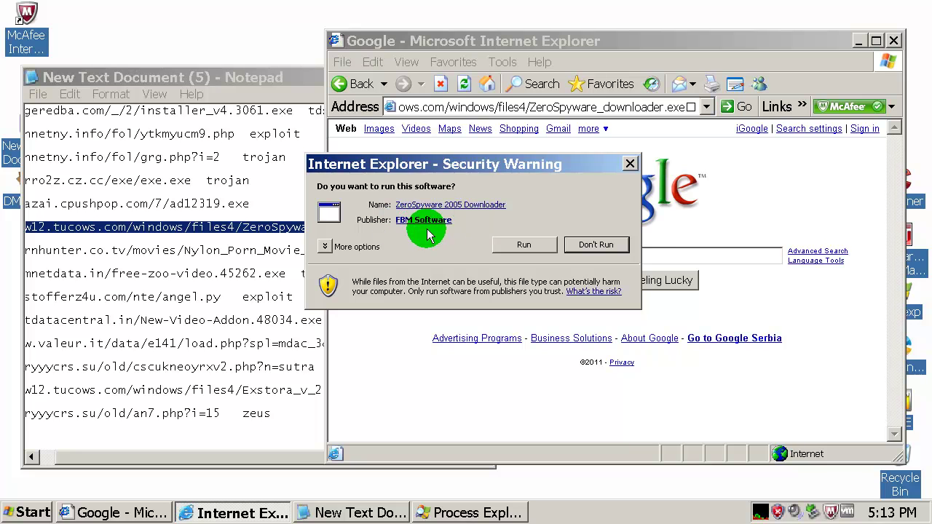
click(596, 245)
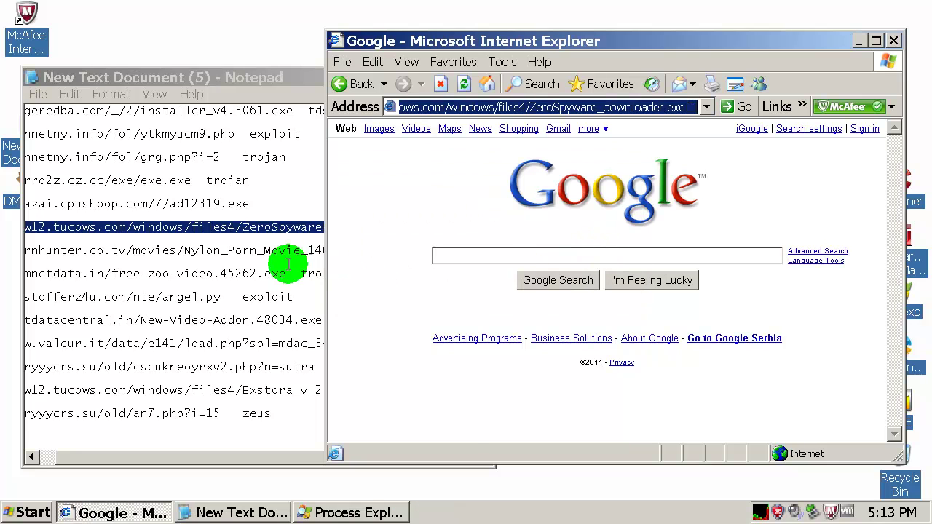
Run Nylon_Porn_Movie_146.mpeg.exe from pornhunter.co.tv and acknowledge McAfee's Trojan removal
double_click(191, 249)
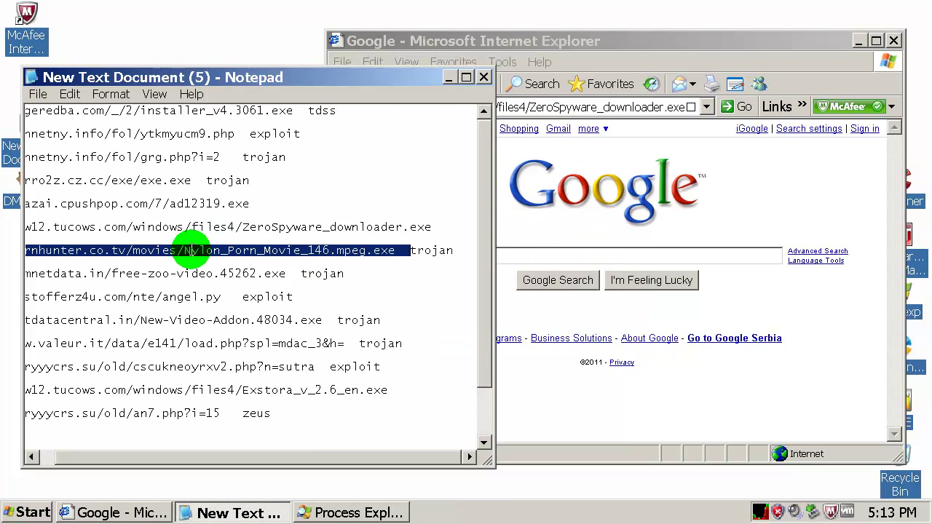
click(584, 108)
text(pornhunter.co.tv/movies/Nylon_Porn_Movie_146.mpeg.exe)
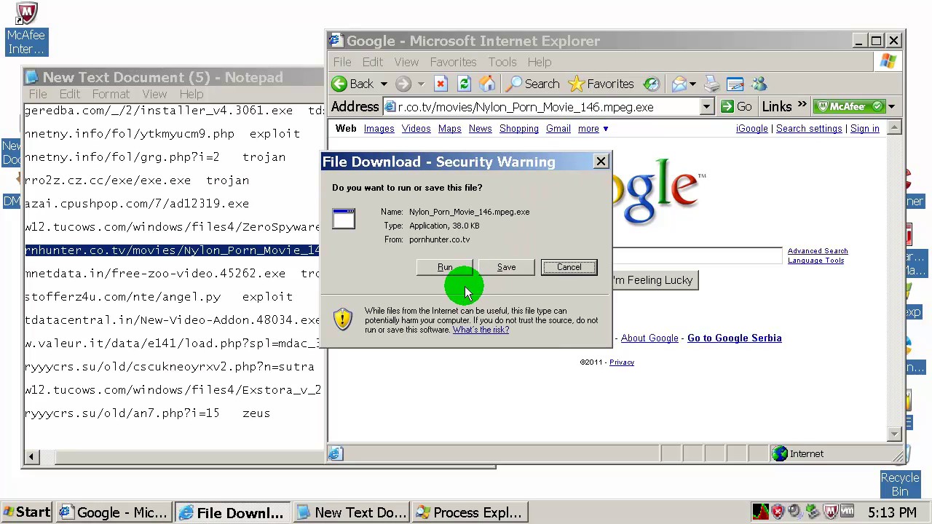
click(445, 267)
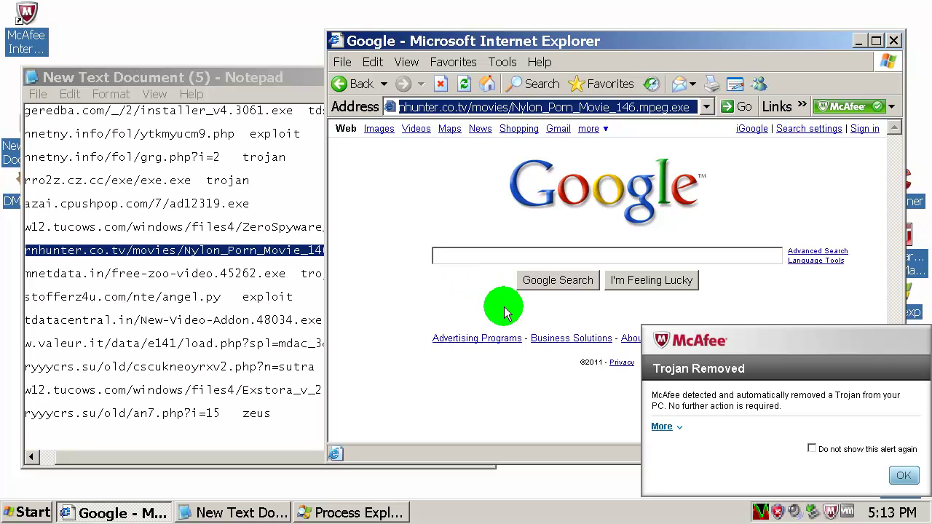
click(902, 476)
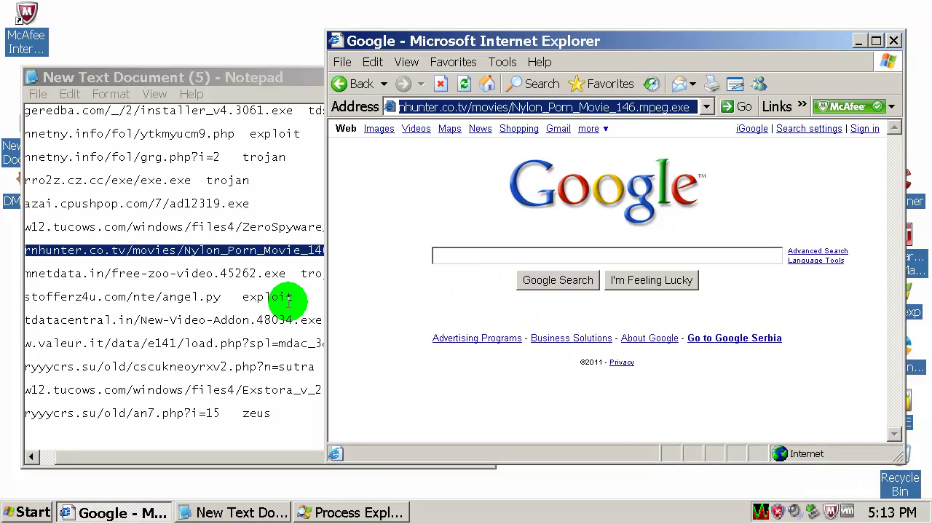
double_click(160, 271)
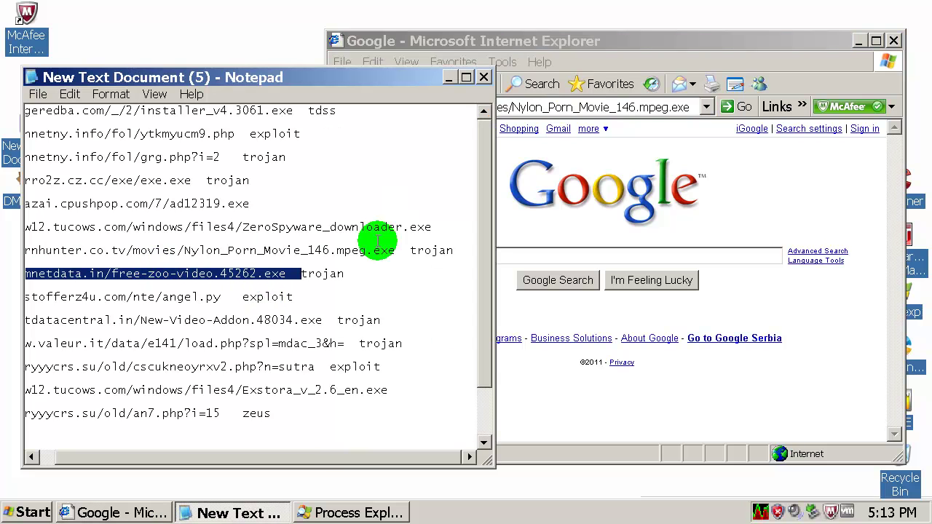
Load the comnetdata.in free-zoo-video URL and run the download past both prompts
click(903, 477)
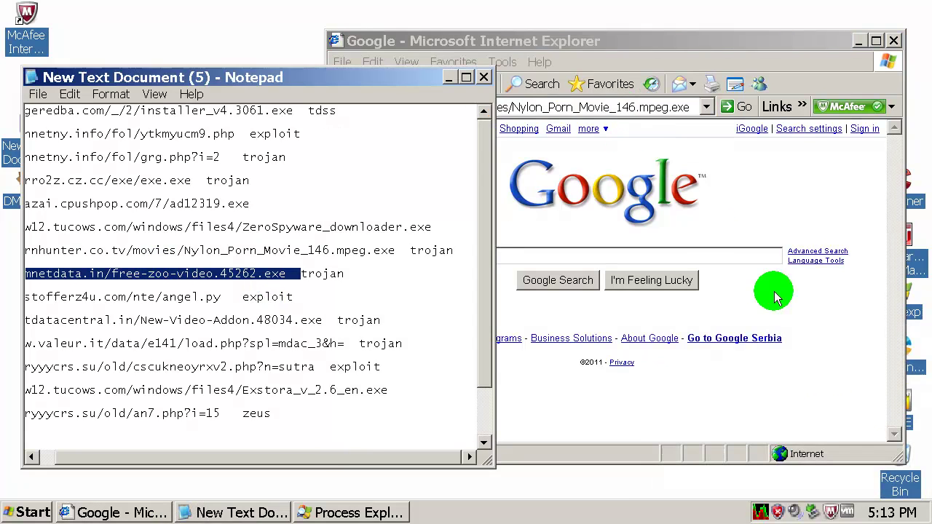
click(635, 108)
text(comnetdata.in/free-zoo-video.45262.exe)
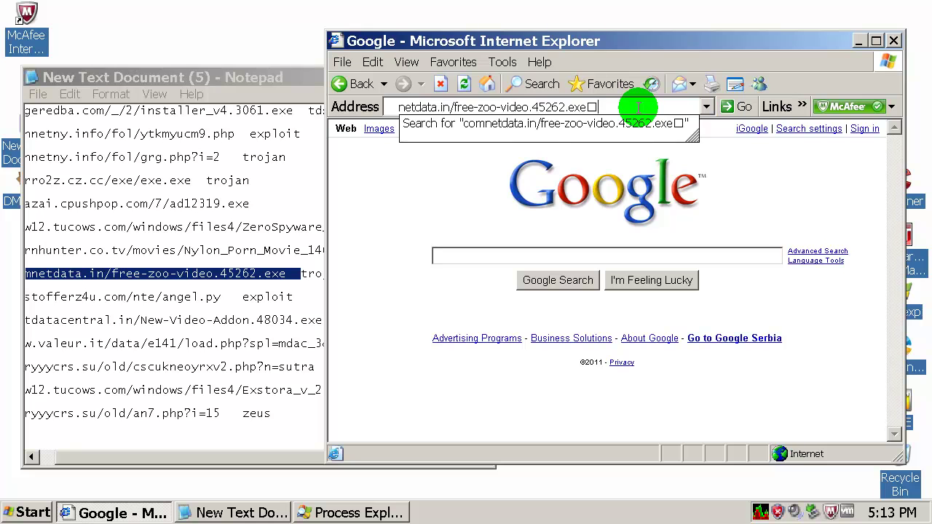
key(Return)
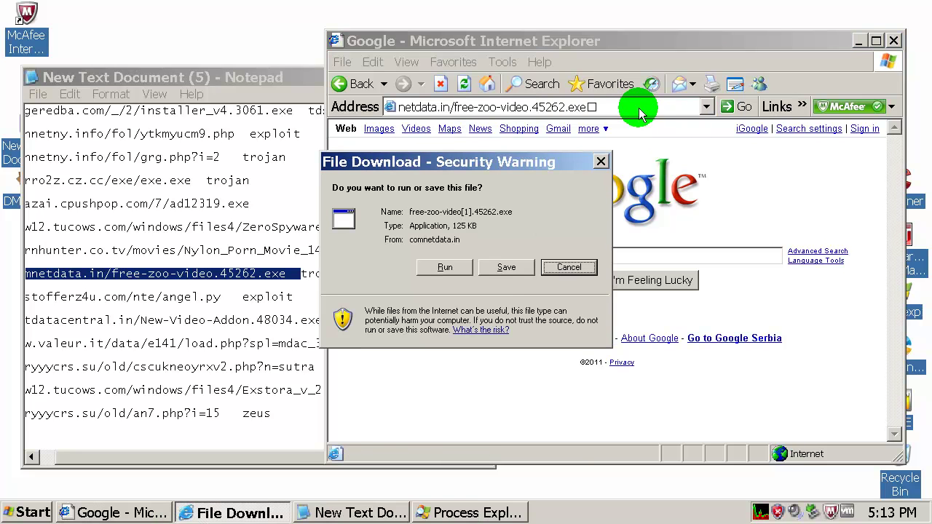
click(442, 267)
click(542, 280)
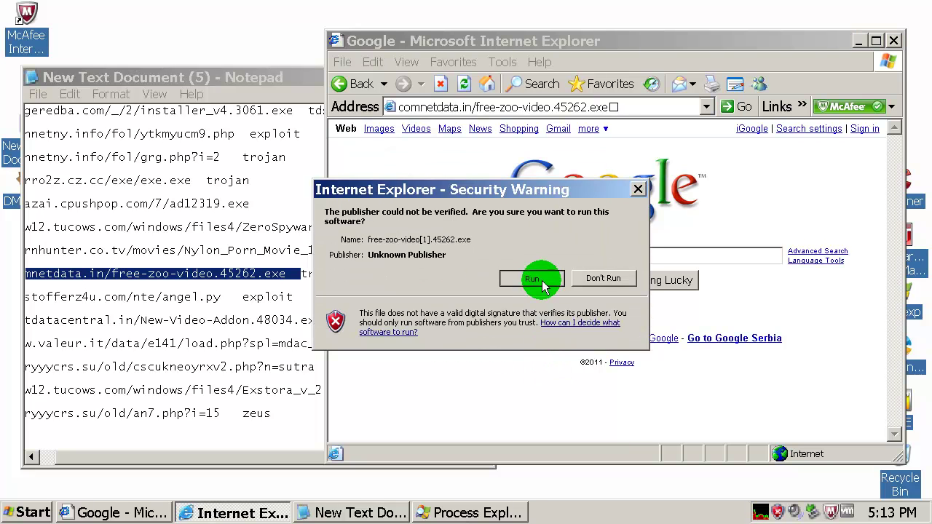
Find the free-zoo-video process in Process Explorer and dismiss its crash report unsent
click(402, 511)
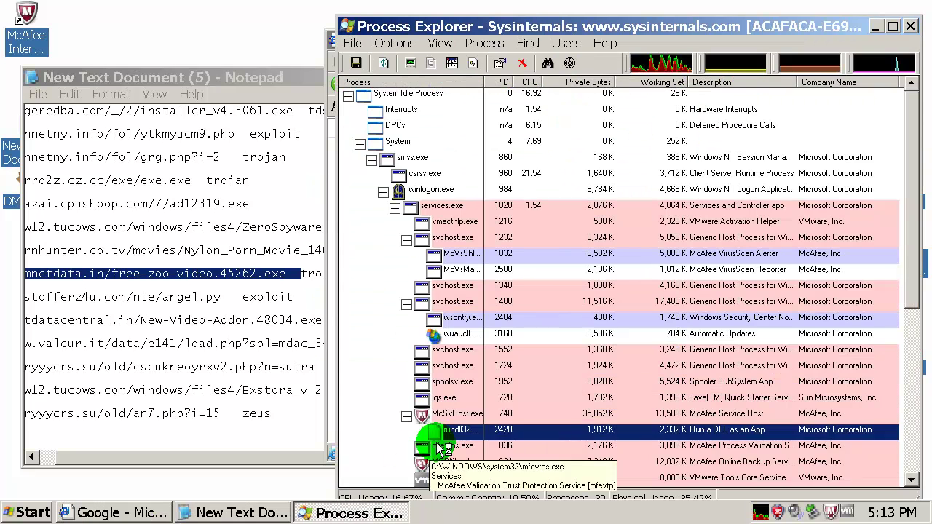
scroll(437, 459, down, 10)
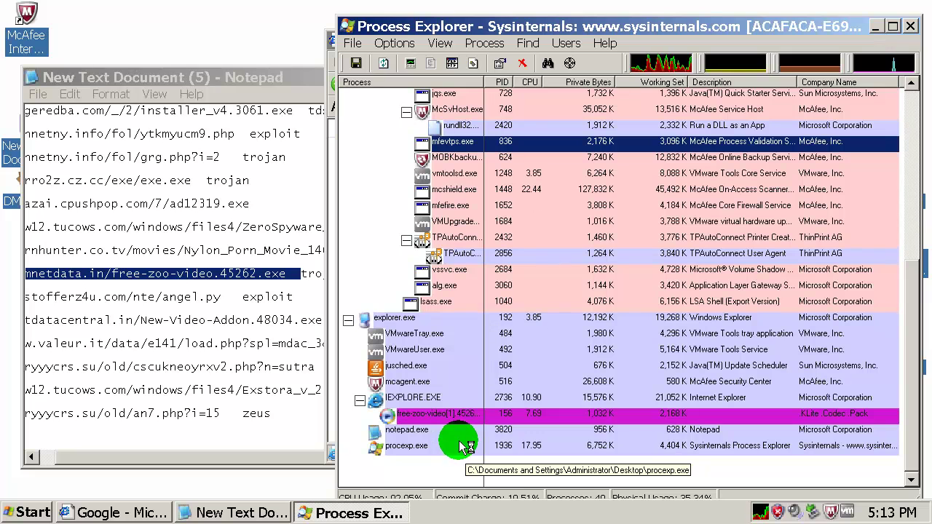
click(452, 414)
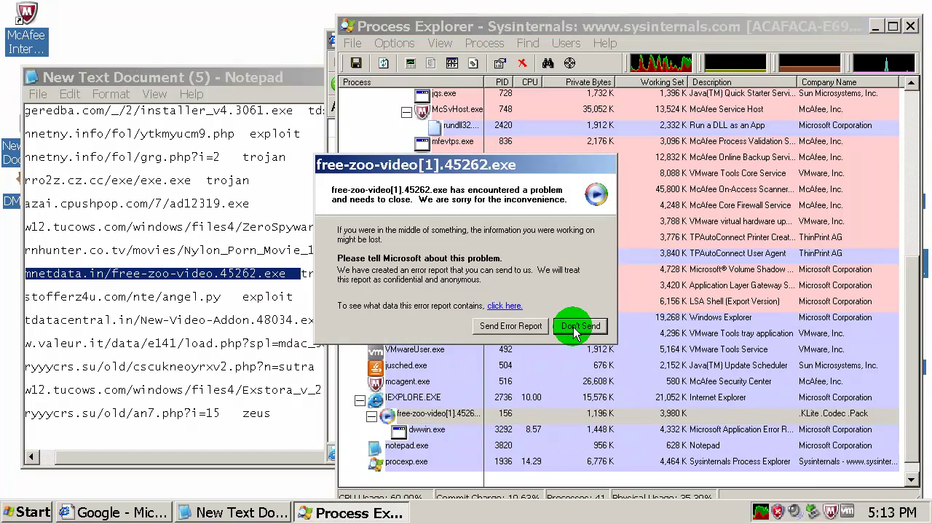
click(575, 329)
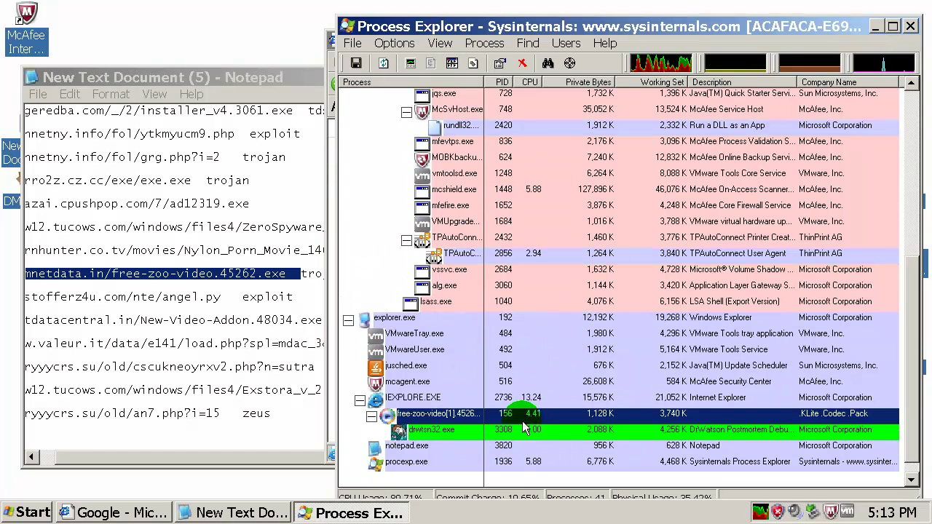
double_click(130, 296)
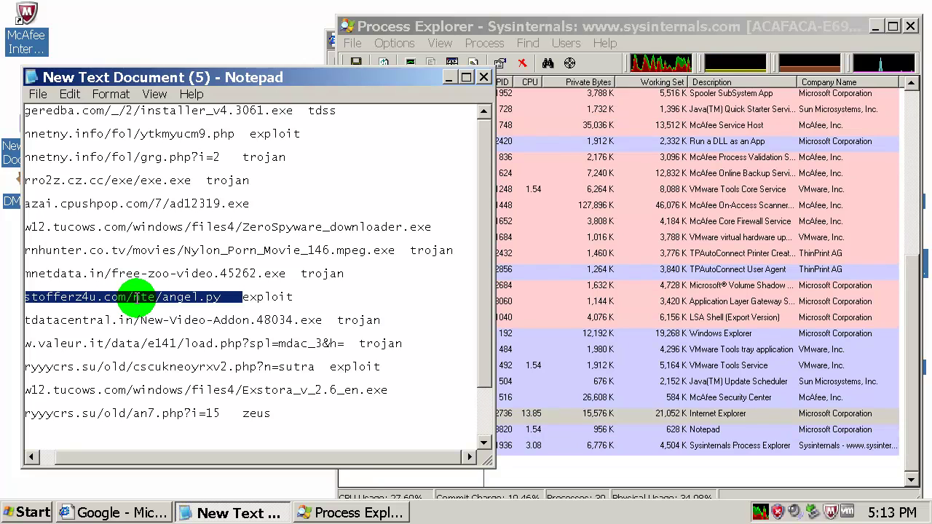
Load the angel.py exploit URL in Internet Explorer, retrying it once from the address bar
click(133, 507)
text(bestofferz4u.com/nte/angel.py)
key(Return)
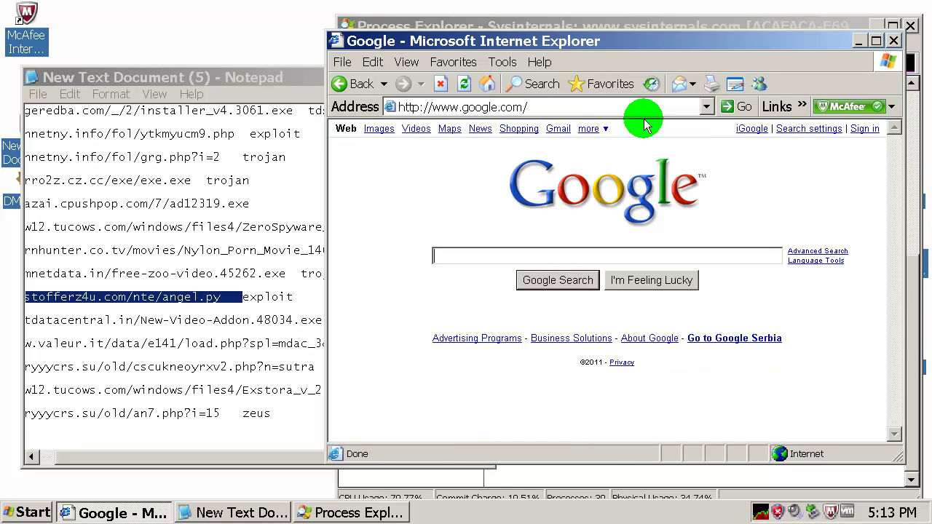
click(581, 110)
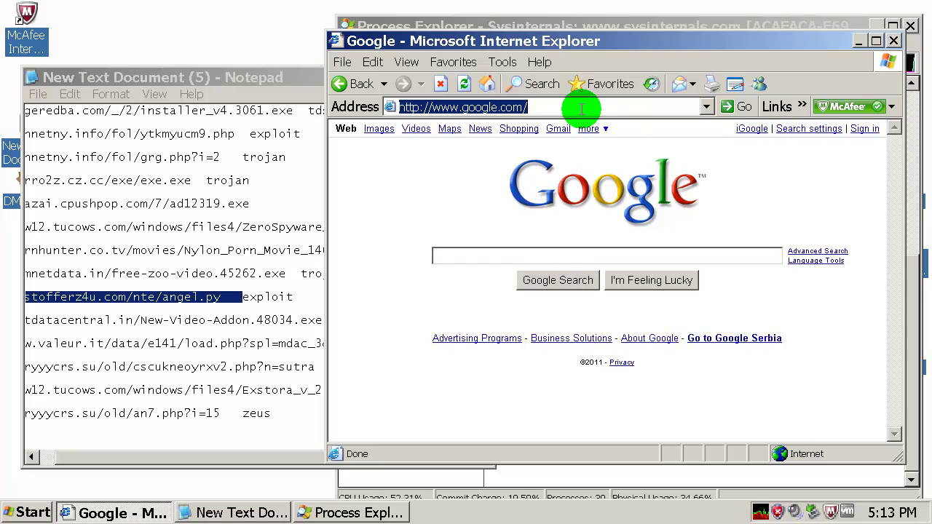
text(bestofferz4u.com/nte/angel.py)
key(Return)
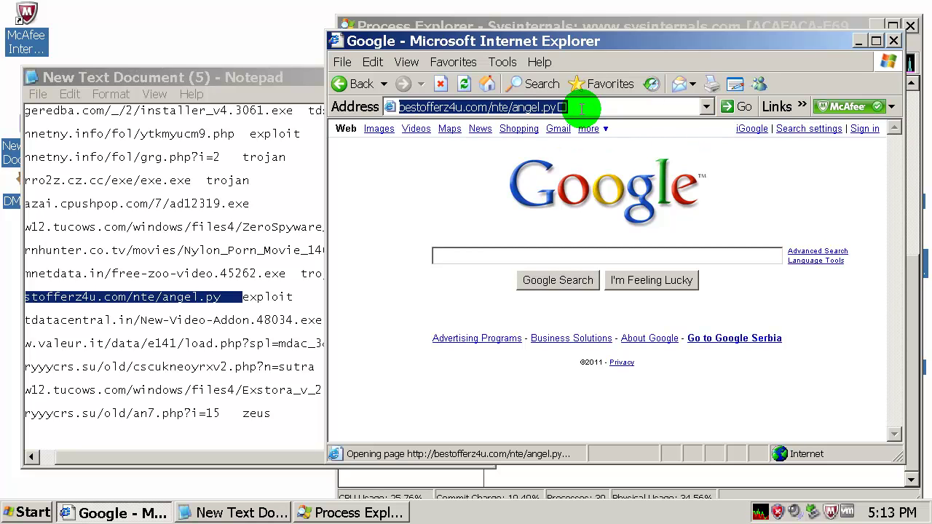
Copy the New-Video-Addon URL from the notes and load it in the browser
click(149, 320)
double_click(158, 320)
key(ctrl+c)
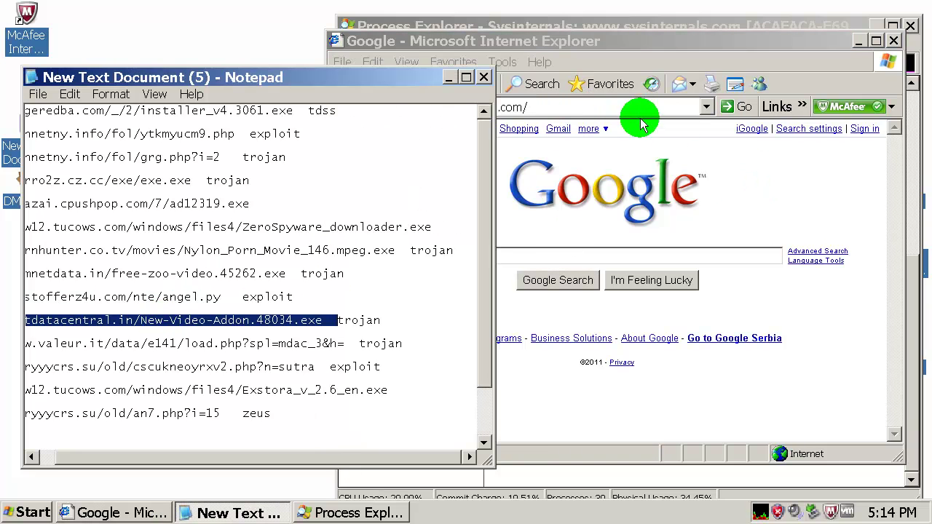
click(644, 108)
key(ctrl+v)
key(Return)
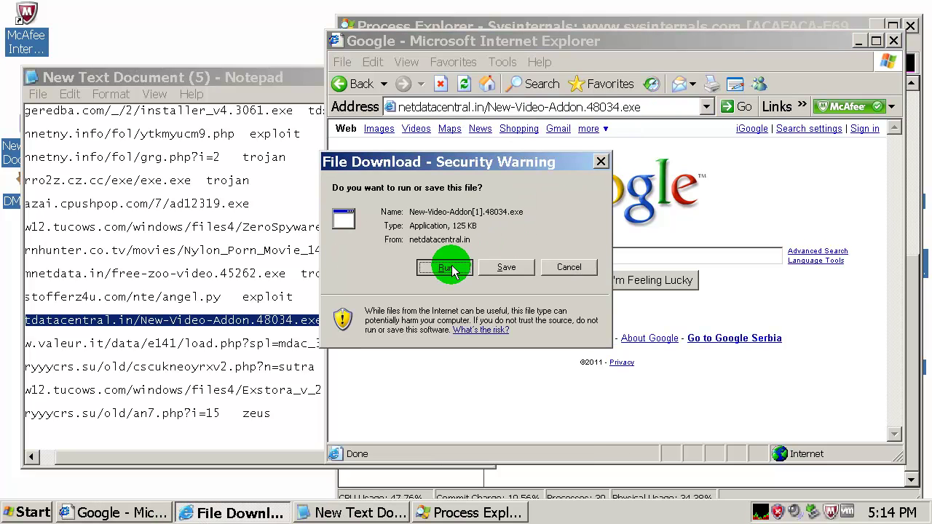
Run the New-Video-Addon download despite the unverified publisher, then dismiss its crash report unsent
click(445, 267)
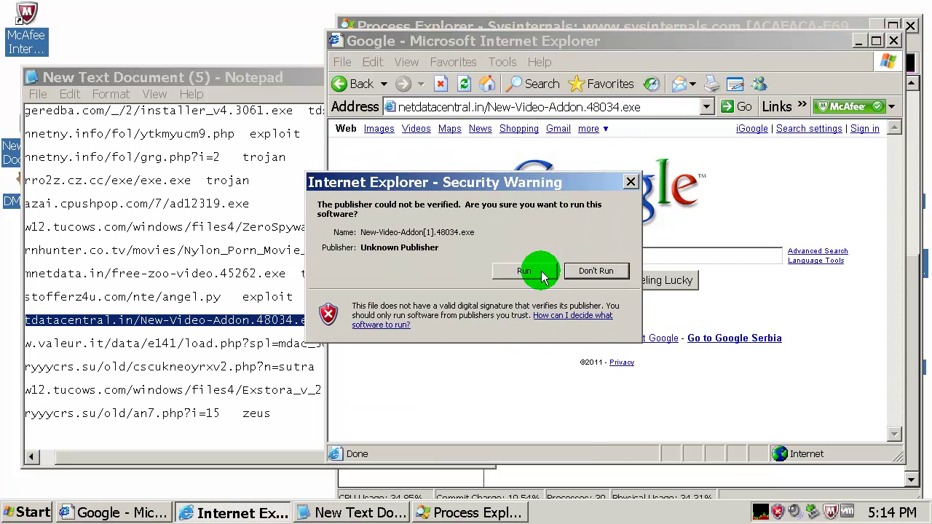
click(524, 271)
click(364, 509)
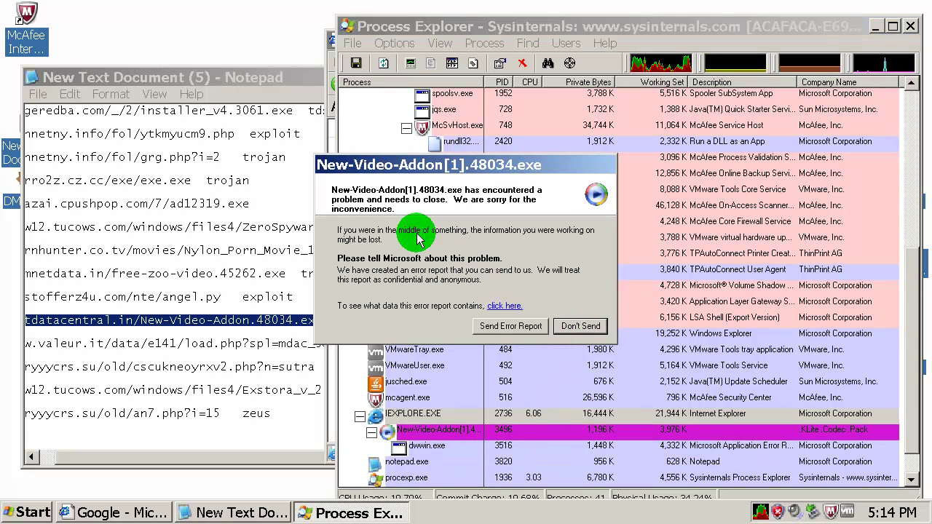
click(577, 327)
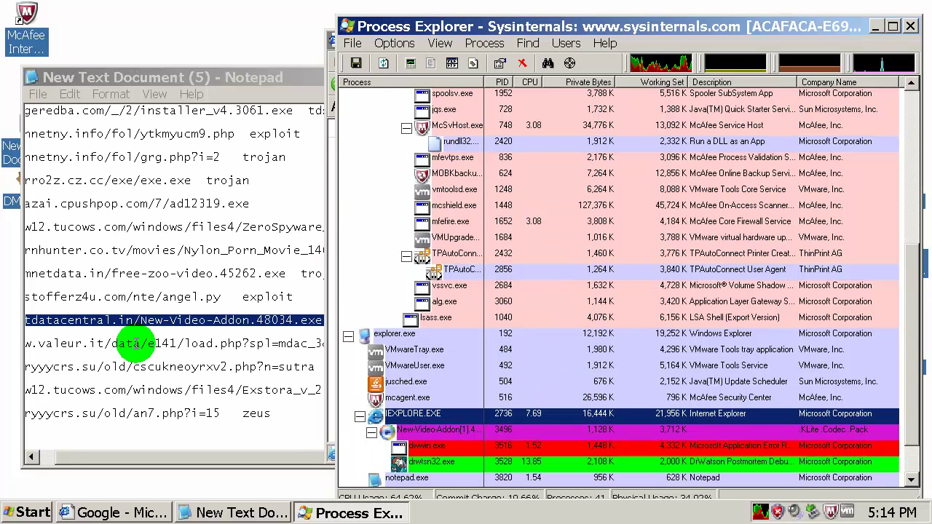
double_click(135, 343)
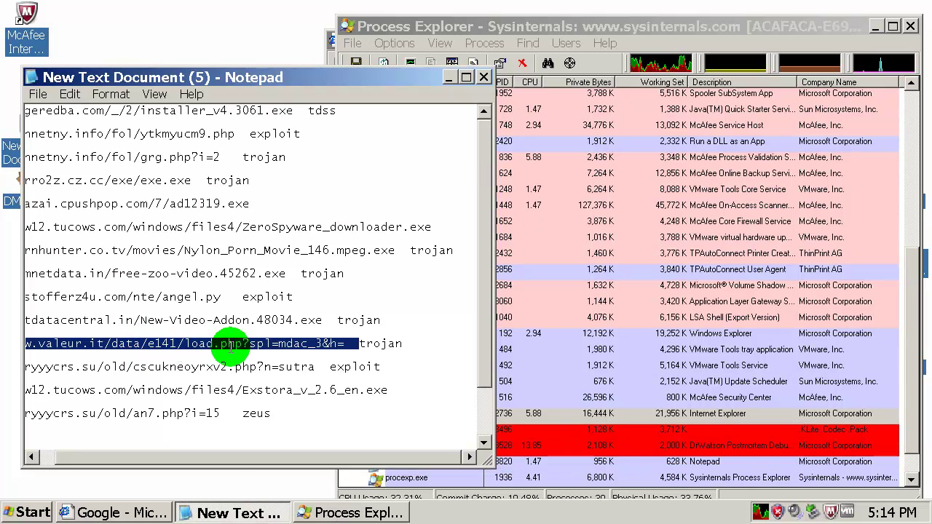
Load the valeur.it load.php address, run load.exe, and dismiss McAfee's Trojan Removed alert
click(117, 512)
key(ctrl+v)
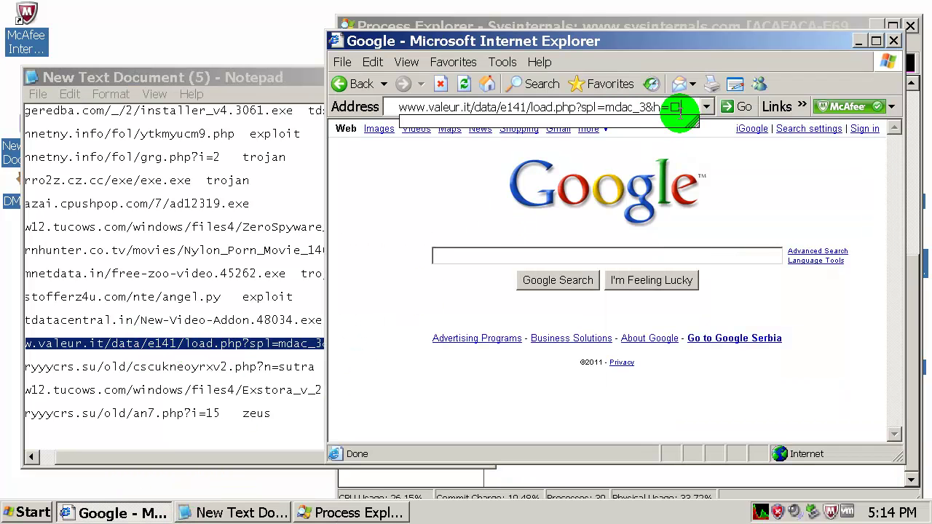
click(678, 108)
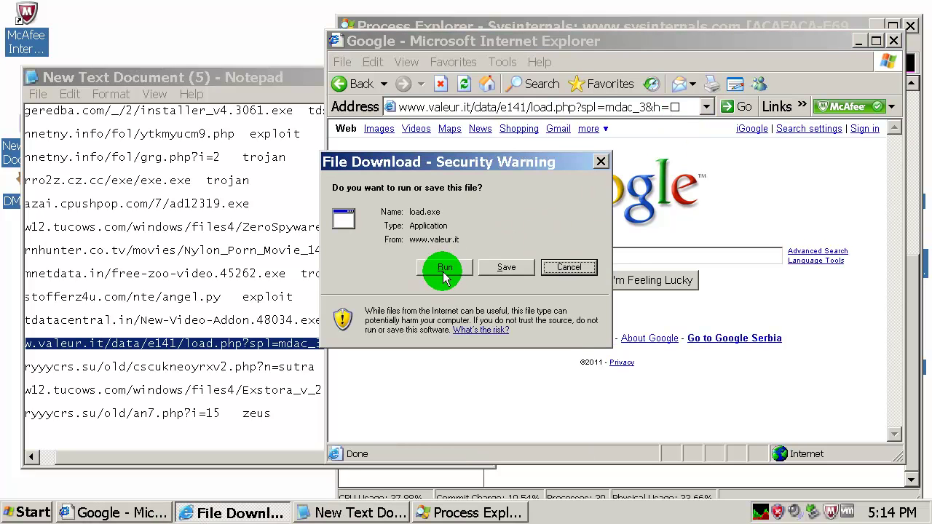
click(439, 267)
click(529, 264)
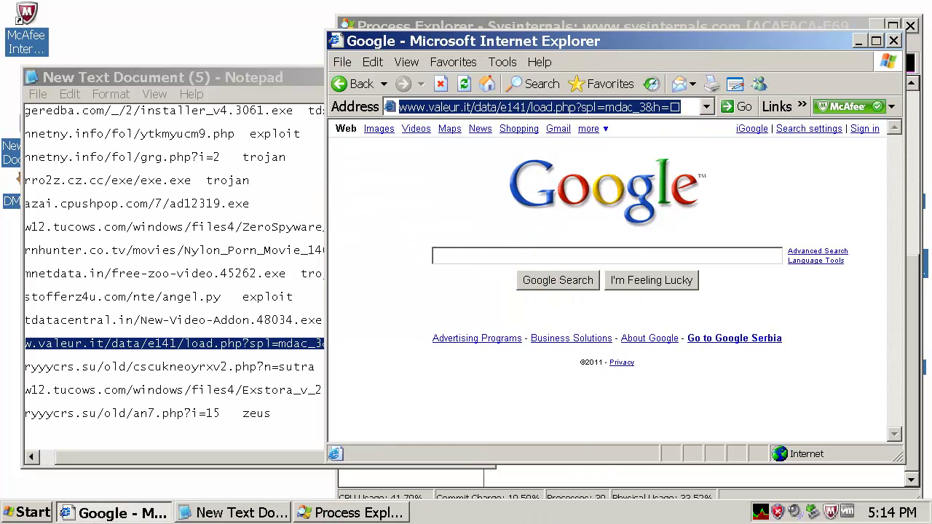
click(386, 514)
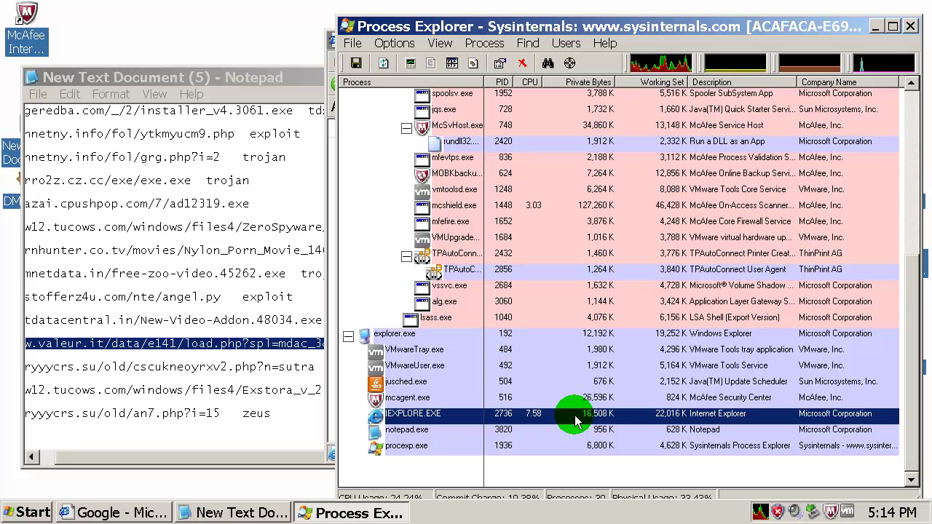
double_click(169, 368)
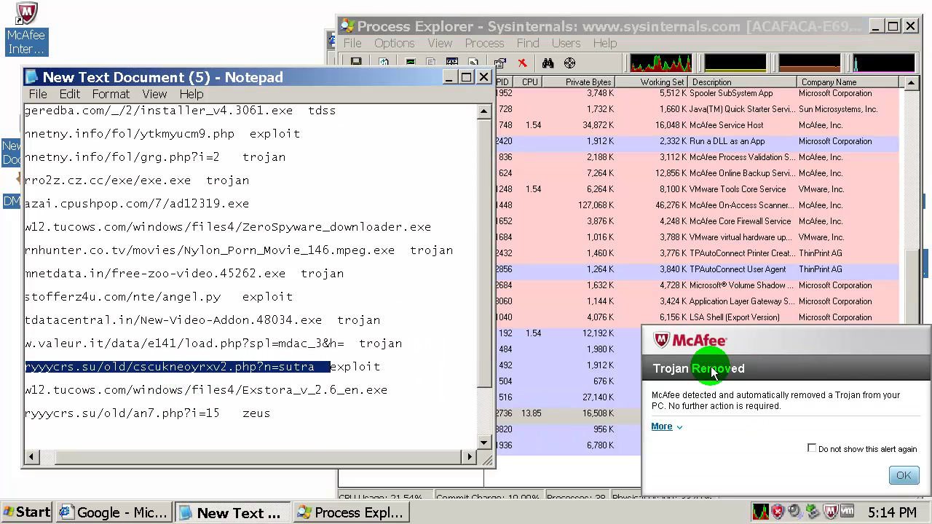
click(905, 477)
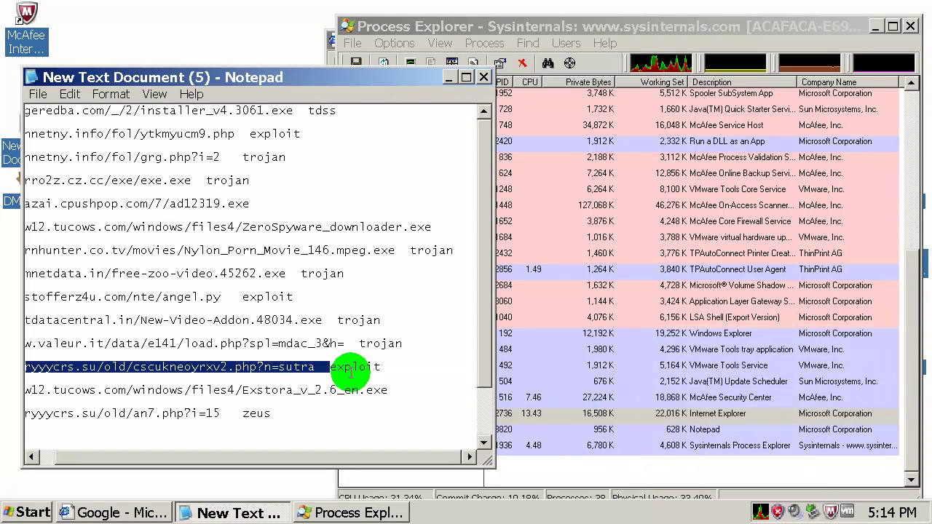
click(141, 510)
Load the cscukneoyrxv2.php address, check Process Explorer, and dismiss McAfee's Trojan Removed alert
key(ctrl+v)
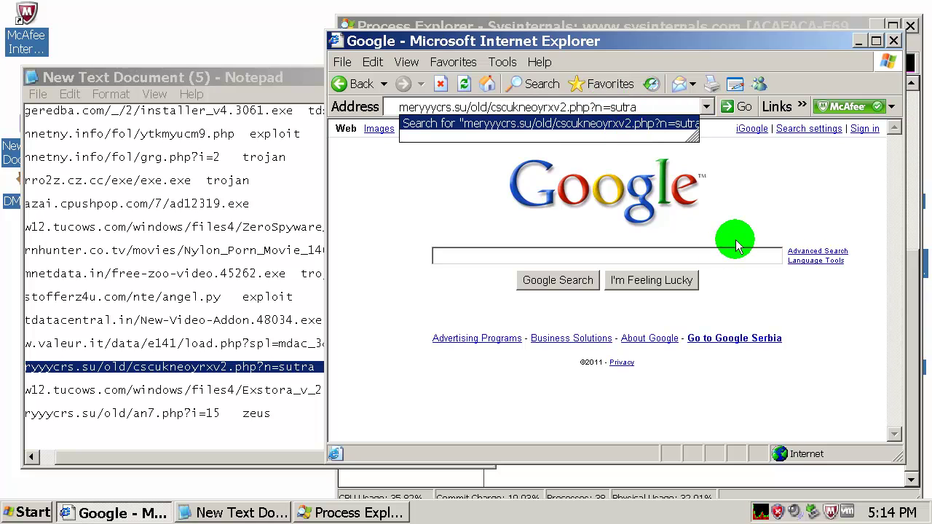
key(Return)
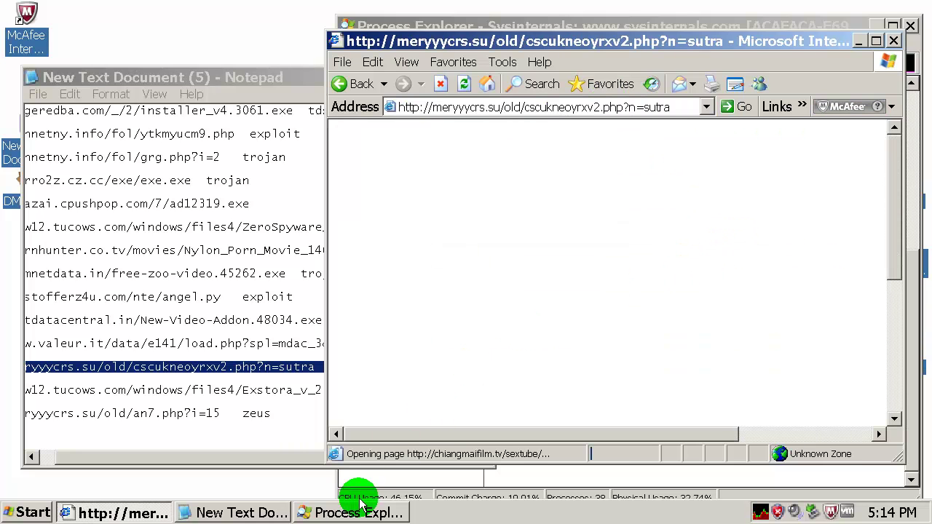
click(322, 499)
click(524, 383)
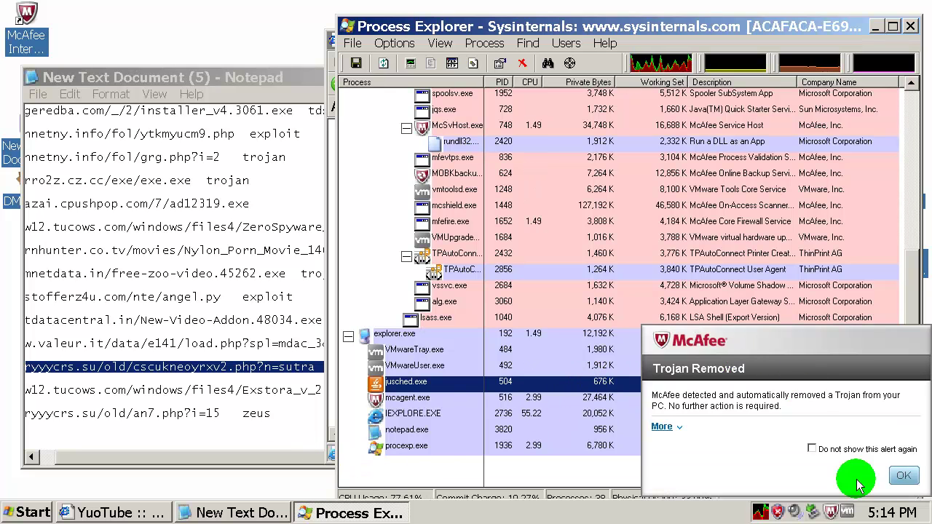
click(902, 476)
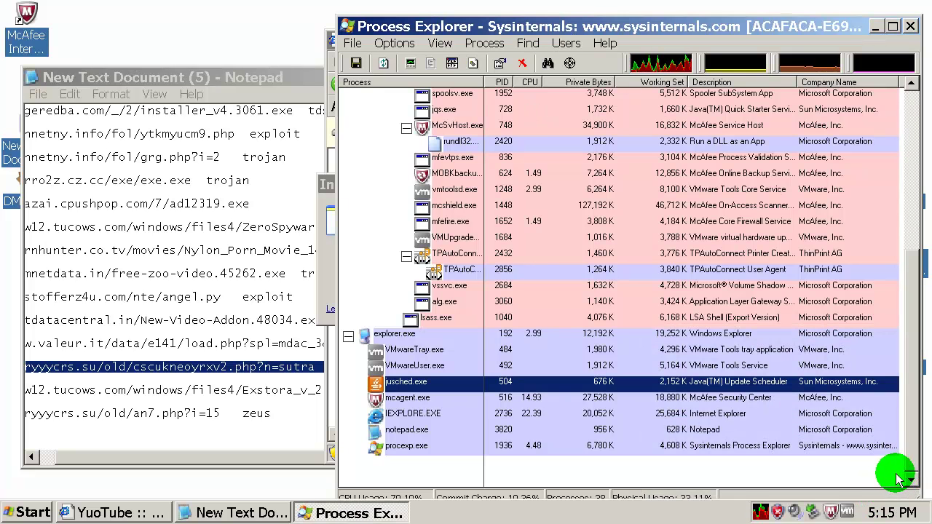
On the redirected video page, allow the blocked download and accept the fake Flash Player install prompt
click(148, 510)
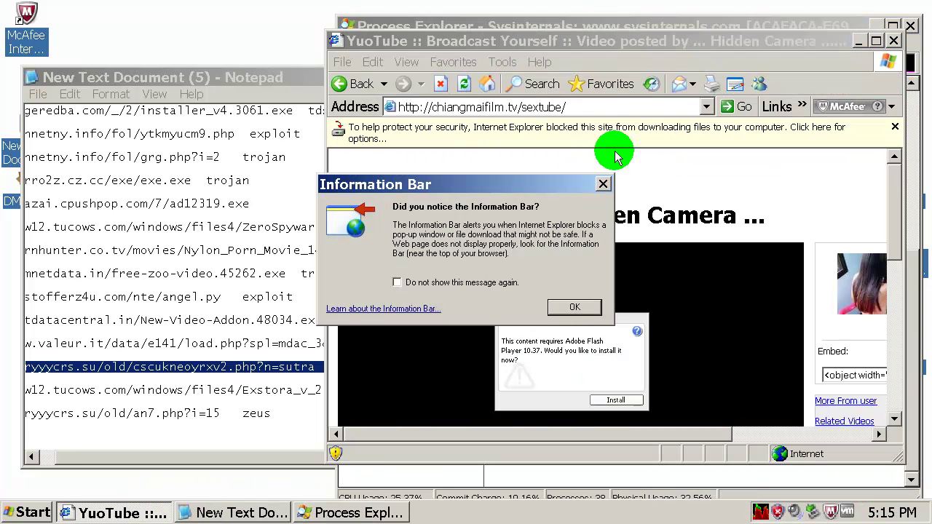
click(574, 306)
click(659, 137)
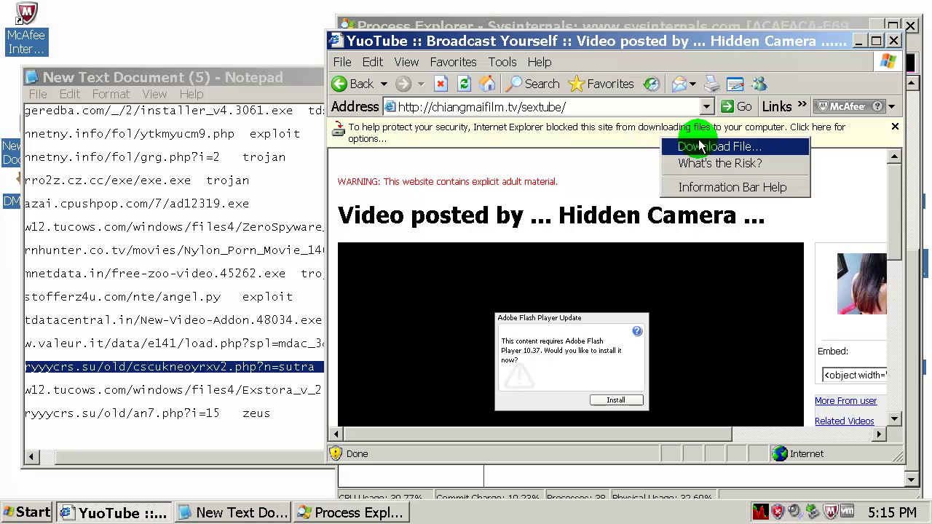
click(701, 146)
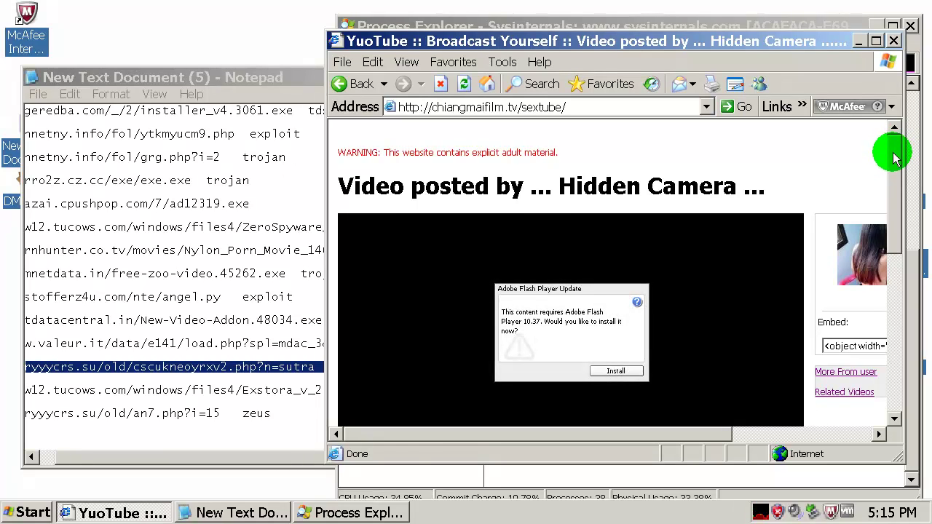
drag(895, 150, 898, 177)
click(617, 305)
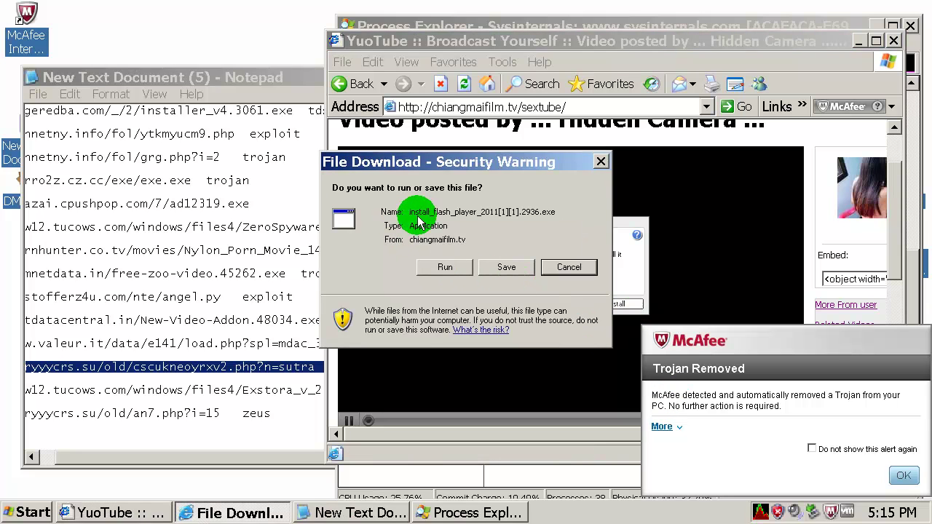
Run the Flash Player installer, dismiss McAfee's Trojan alert, and decline sending the crash report
click(441, 269)
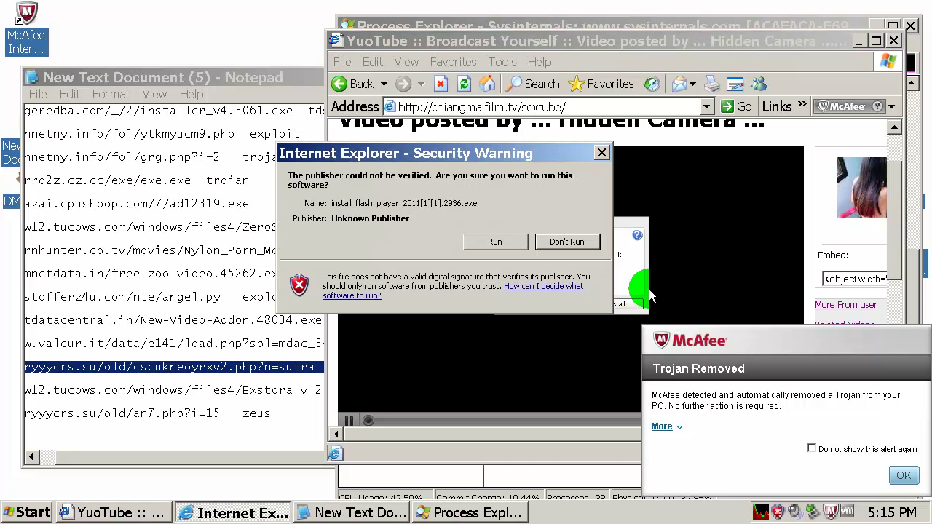
click(494, 241)
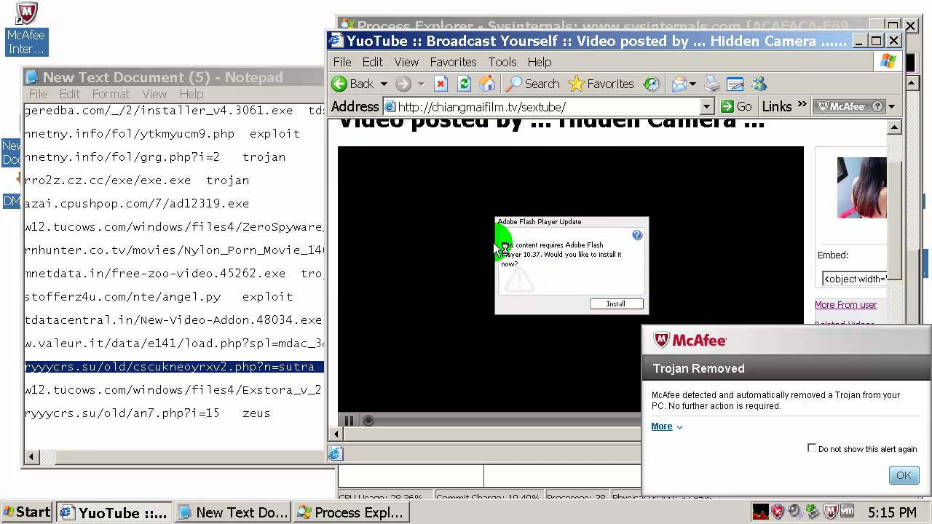
click(904, 474)
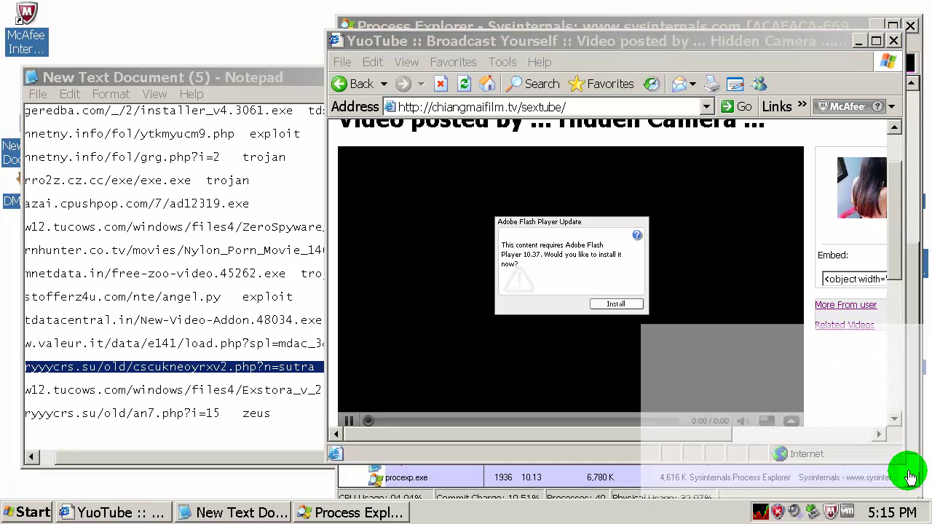
click(593, 328)
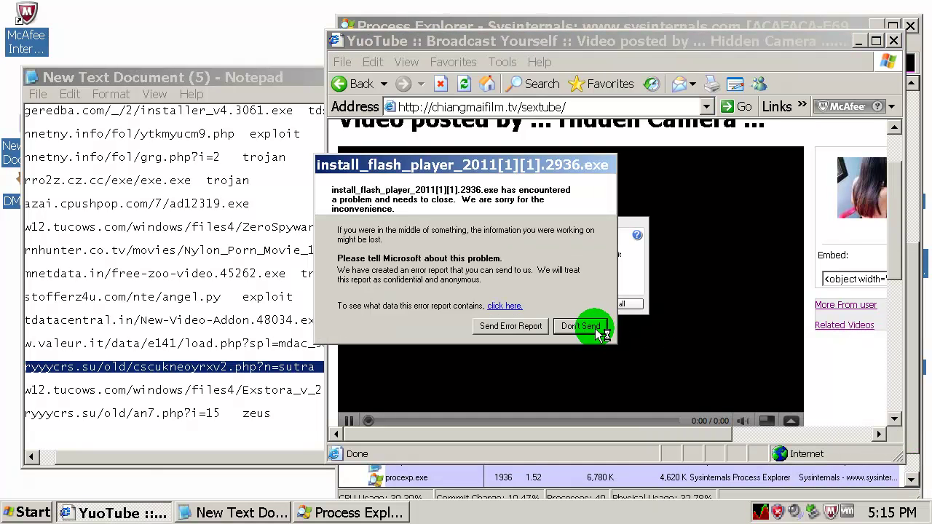
triple_click(155, 390)
key(ctrl+c)
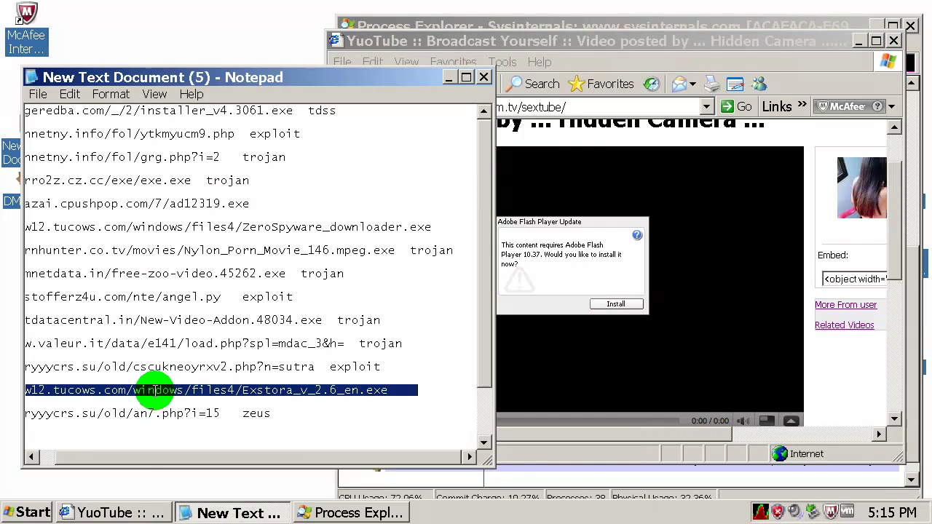
Reposition the browser and load the Exstora_v_2.6_en.exe address from tucows
click(679, 41)
drag(866, 41, 738, 56)
click(552, 121)
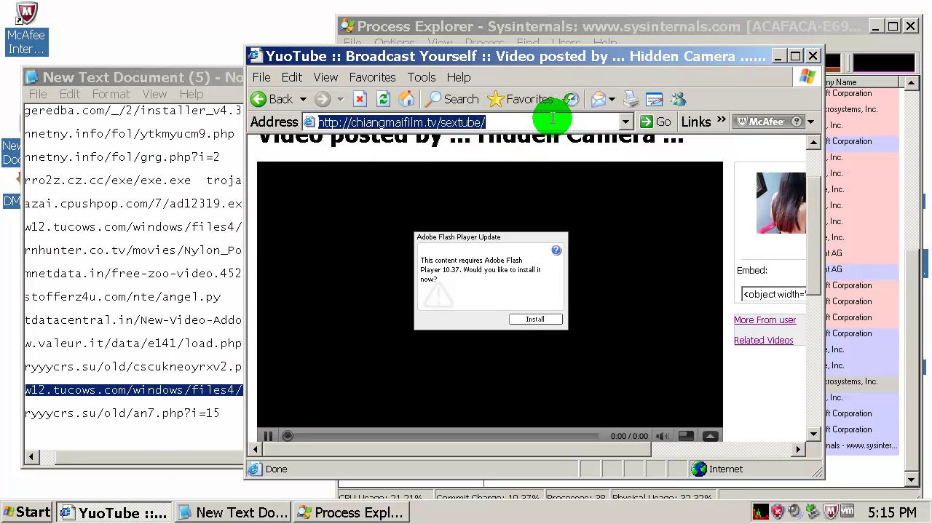
key(ctrl+v)
key(Return)
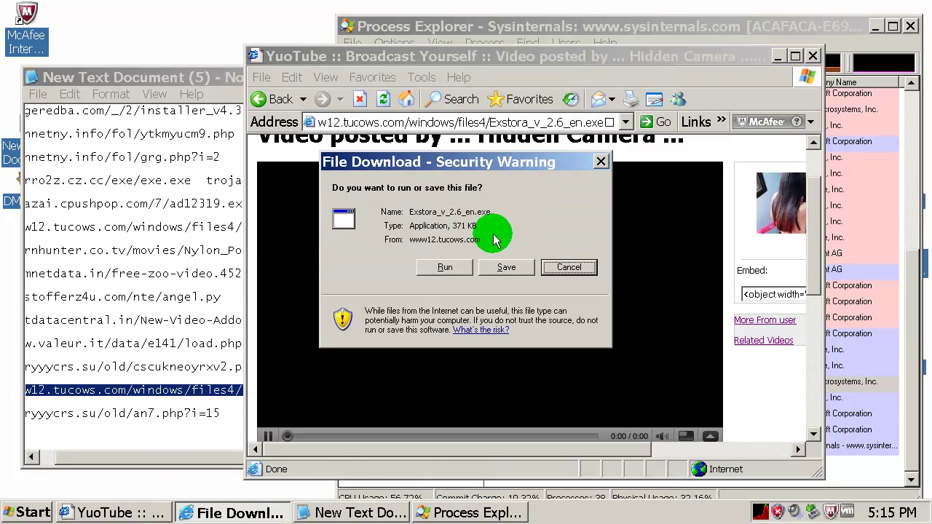
Run the Exstora installer despite the unverified publisher, then quit Exstora 2.6 Setup
click(458, 267)
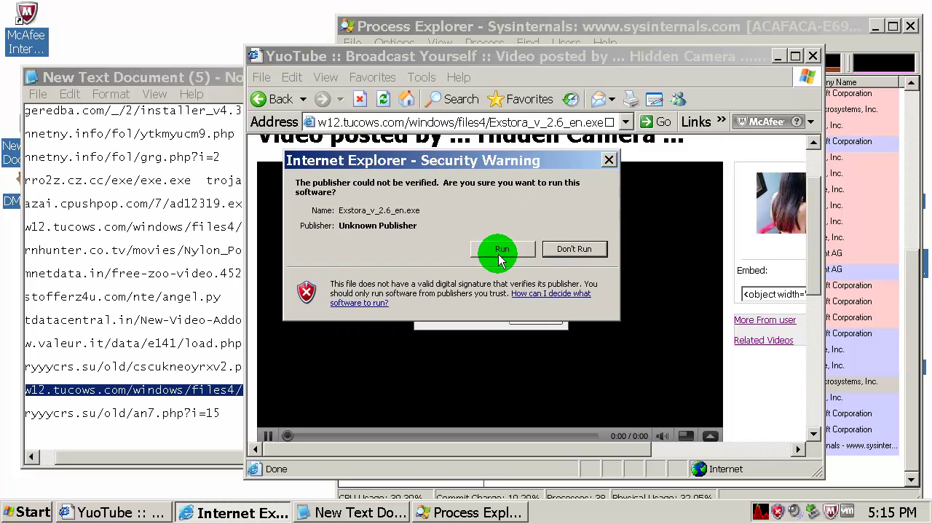
click(501, 250)
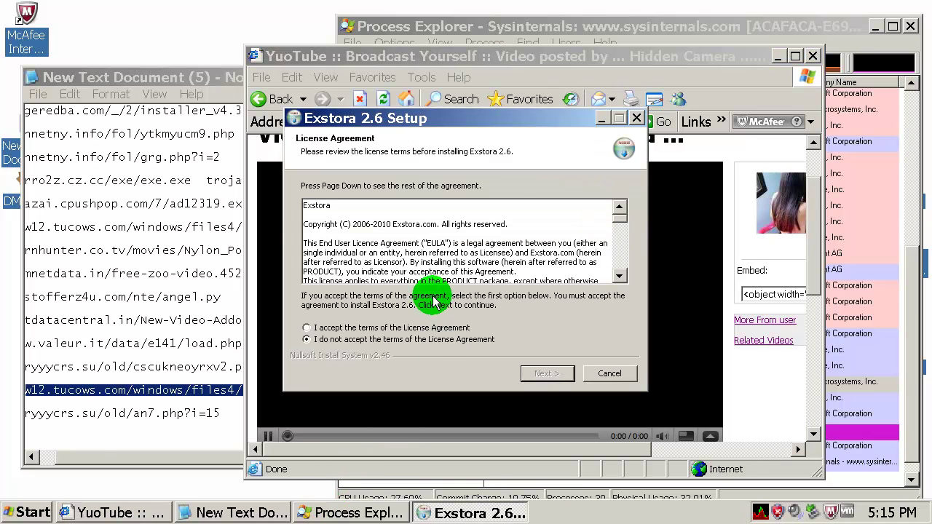
click(609, 372)
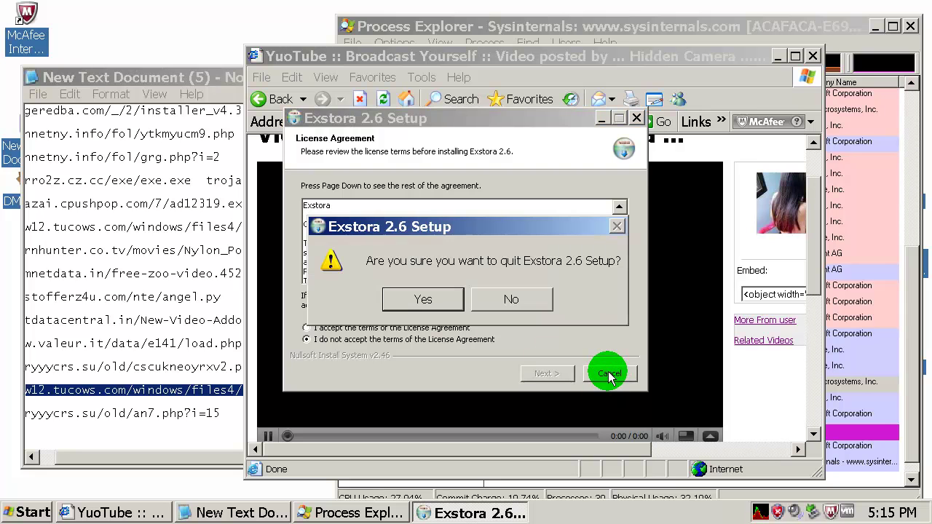
click(447, 306)
click(131, 440)
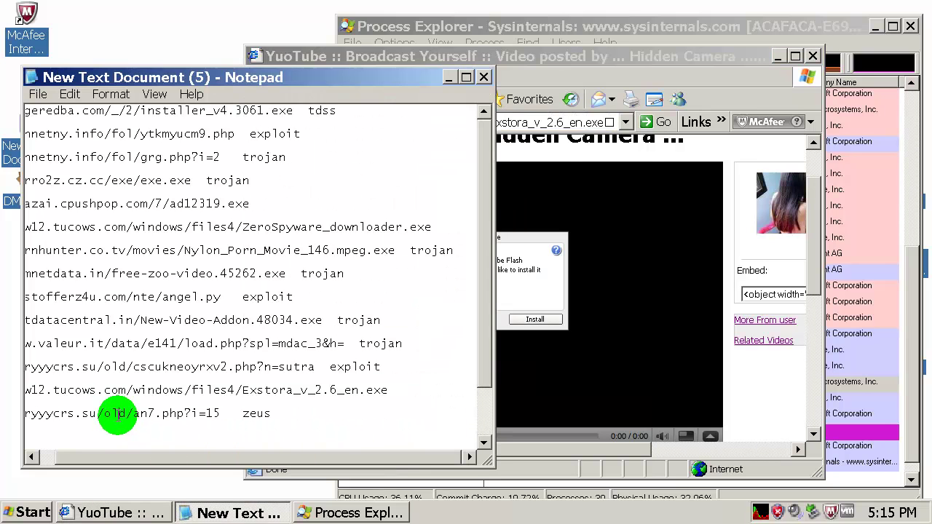
Copy the an7.php address from the notes, load it, and run the file it offers
double_click(118, 414)
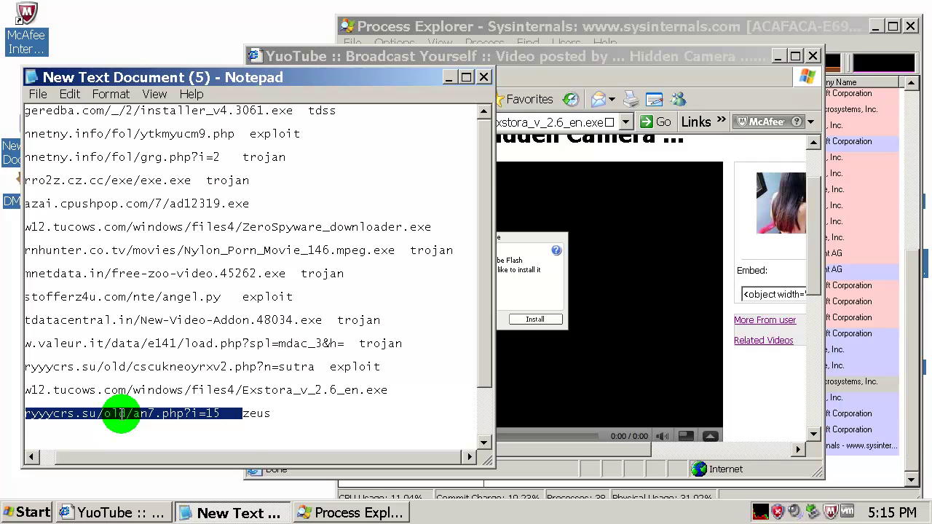
click(634, 56)
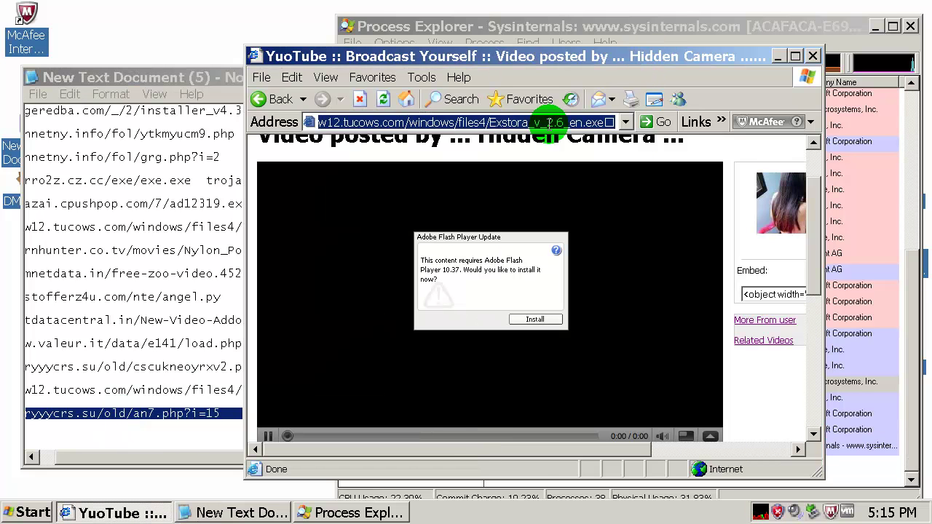
text(meryyycrs.su/old/an7.php?i=15)
key(Return)
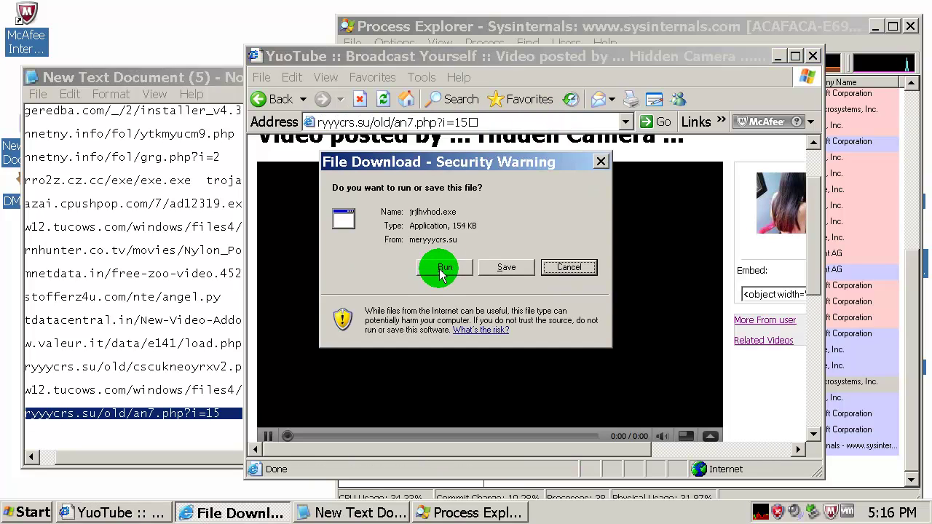
click(440, 266)
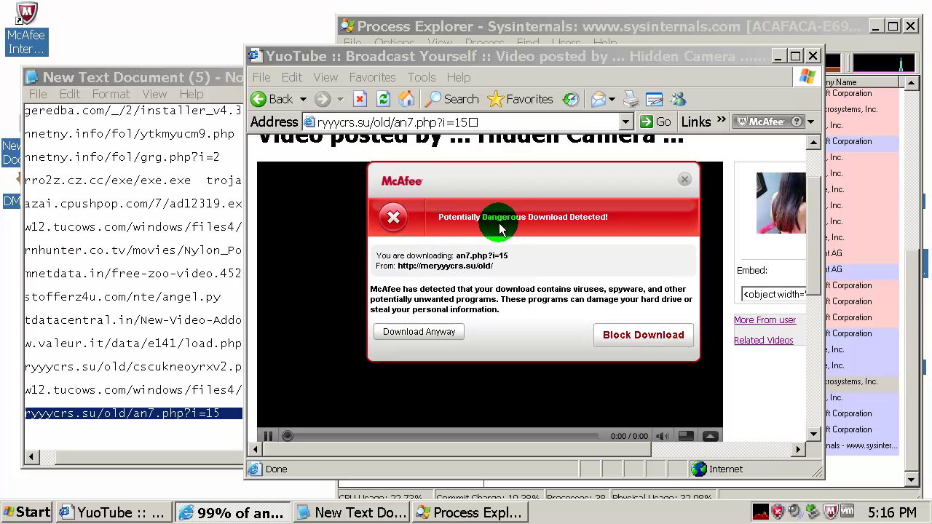
Block McAfee's flagged download, close the YuoTube page, and move the download window aside
click(628, 334)
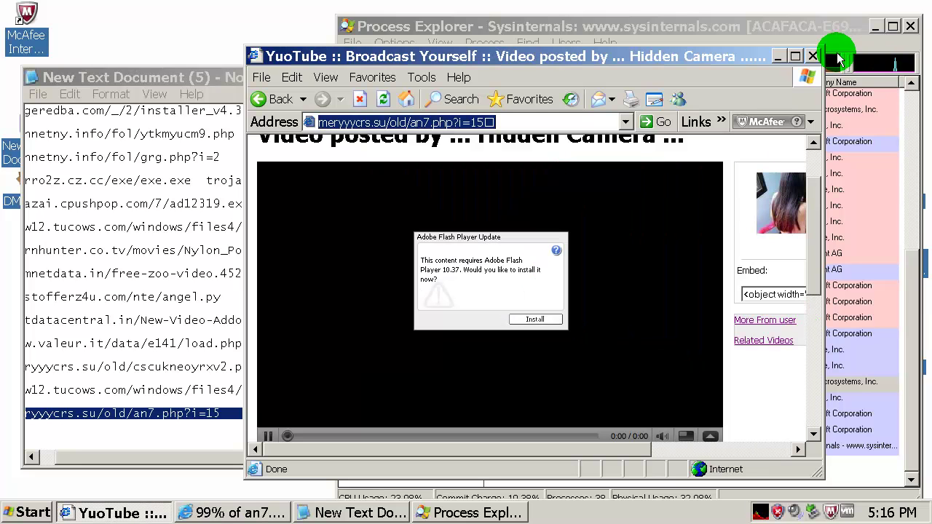
click(813, 56)
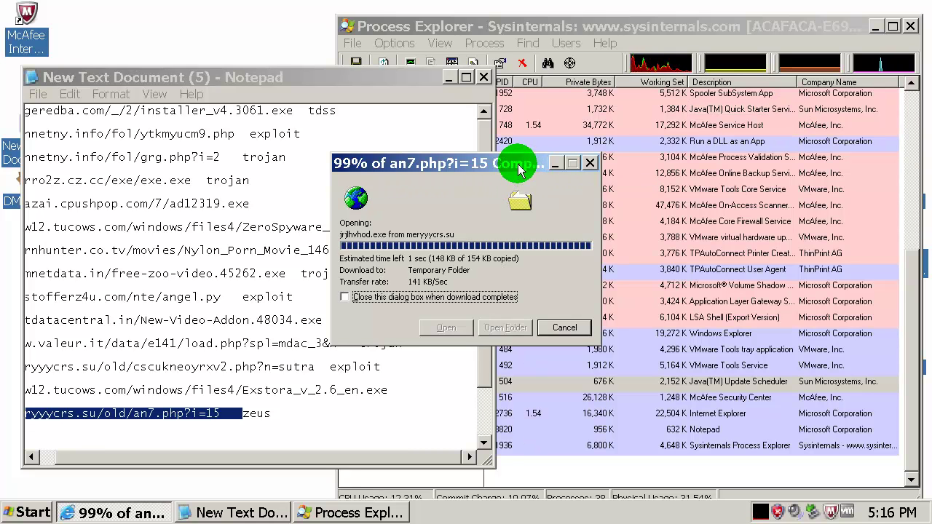
drag(518, 163, 561, 163)
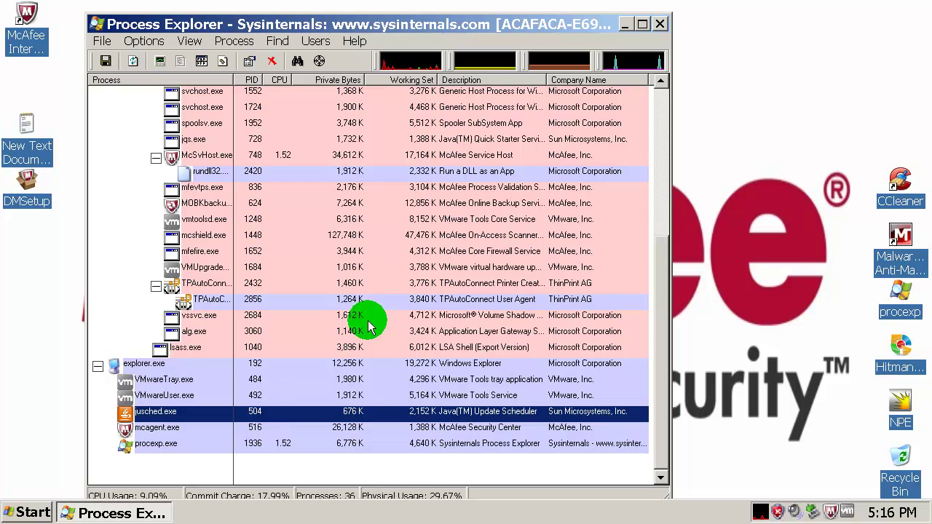
Inspect process entries such as alg.exe, VMwareTray.exe, jusched.exe, mcagent.exe and McAfee Online Backup
click(316, 333)
click(319, 379)
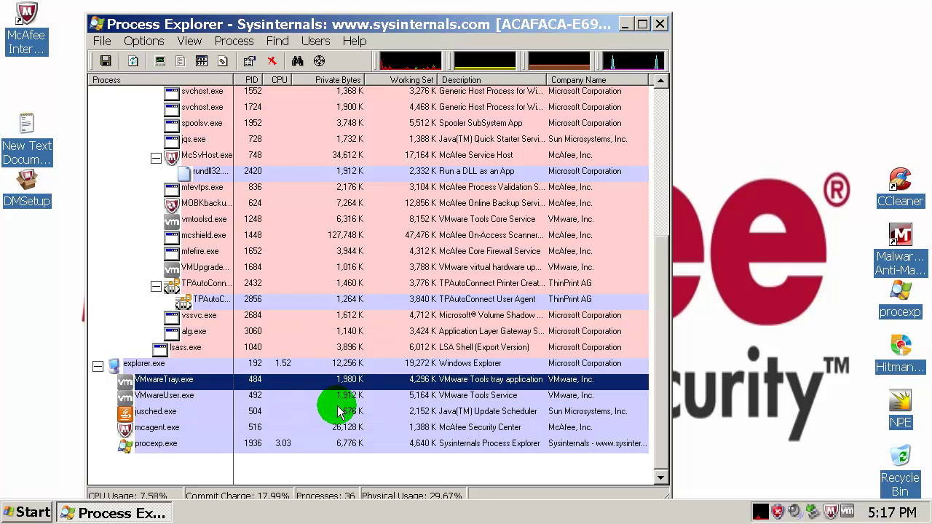
click(332, 399)
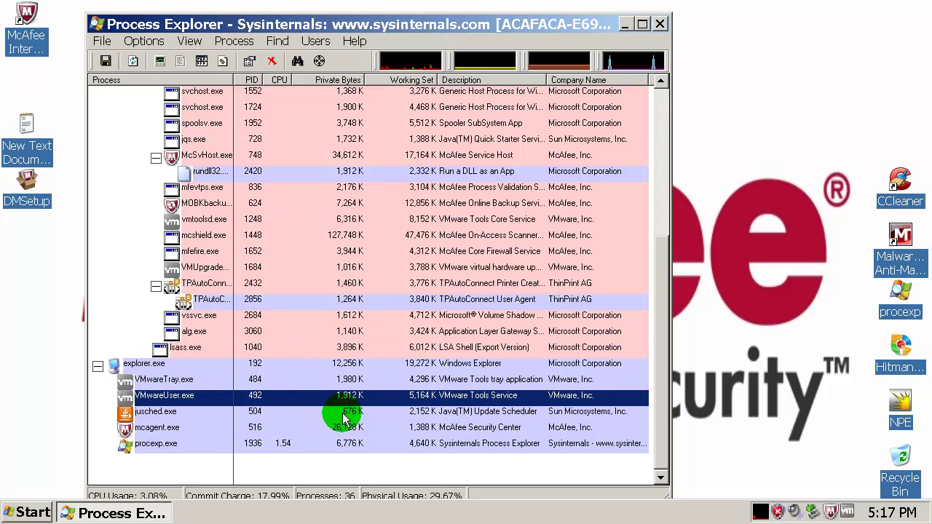
click(343, 411)
drag(662, 296, 524, 432)
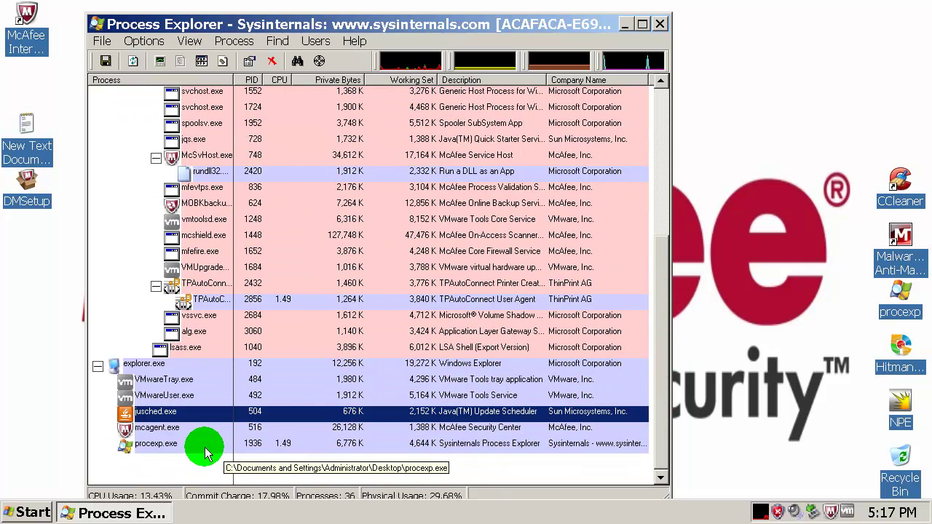
click(189, 431)
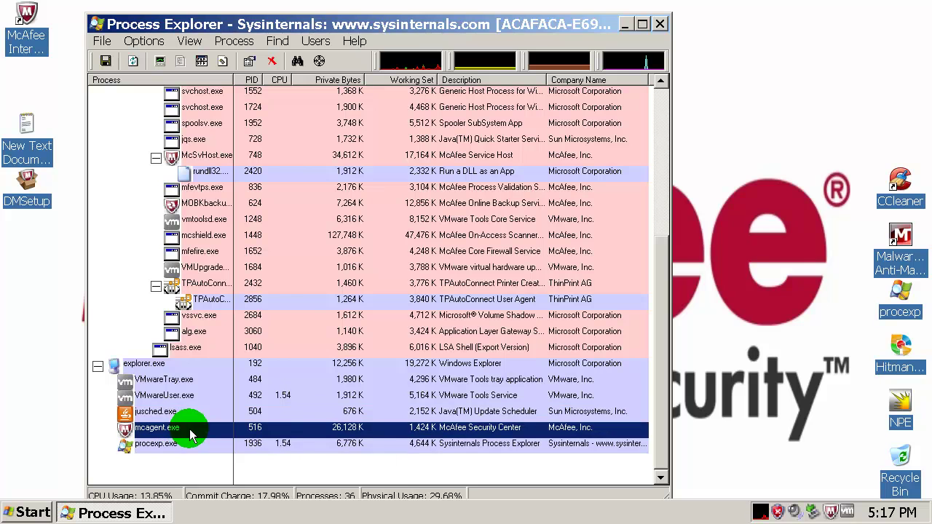
click(412, 444)
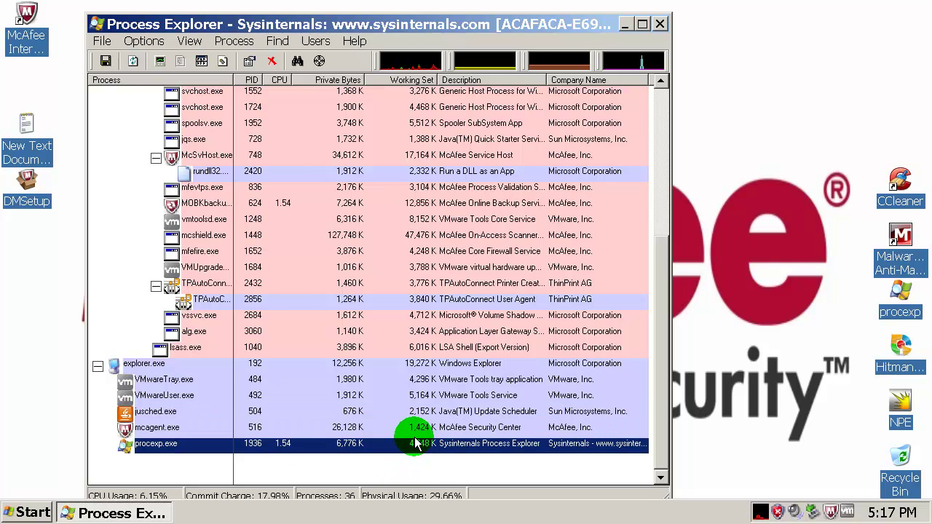
click(224, 427)
click(218, 397)
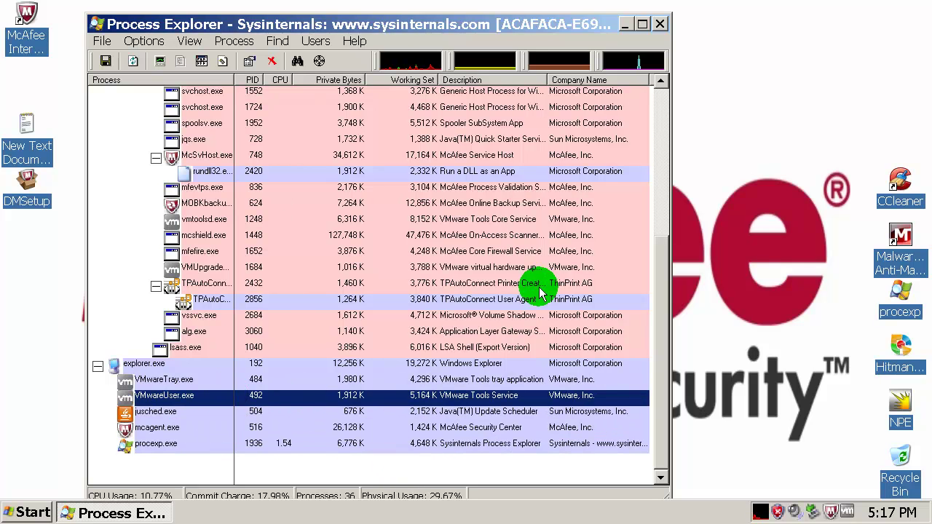
click(527, 205)
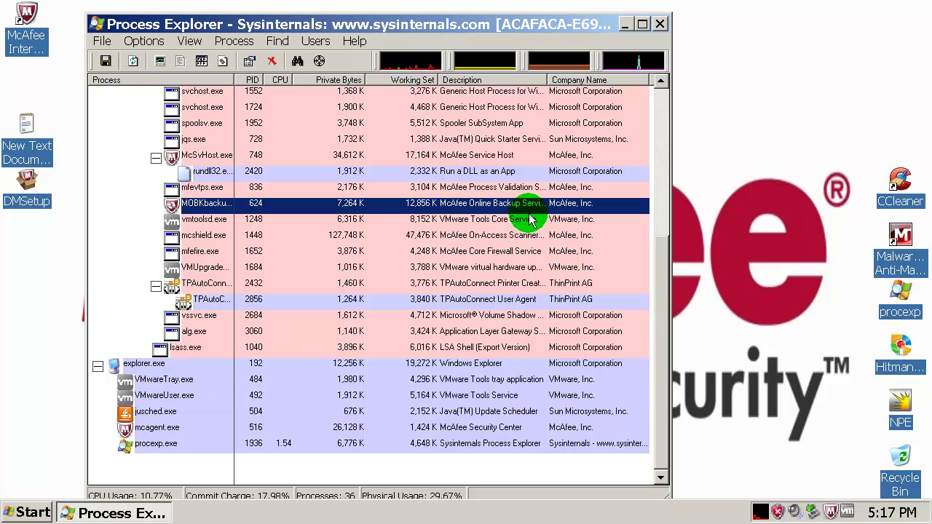
Close Process Explorer and select the Malwarebytes shortcut on the desktop
click(660, 25)
right_click(536, 185)
key(Escape)
click(868, 266)
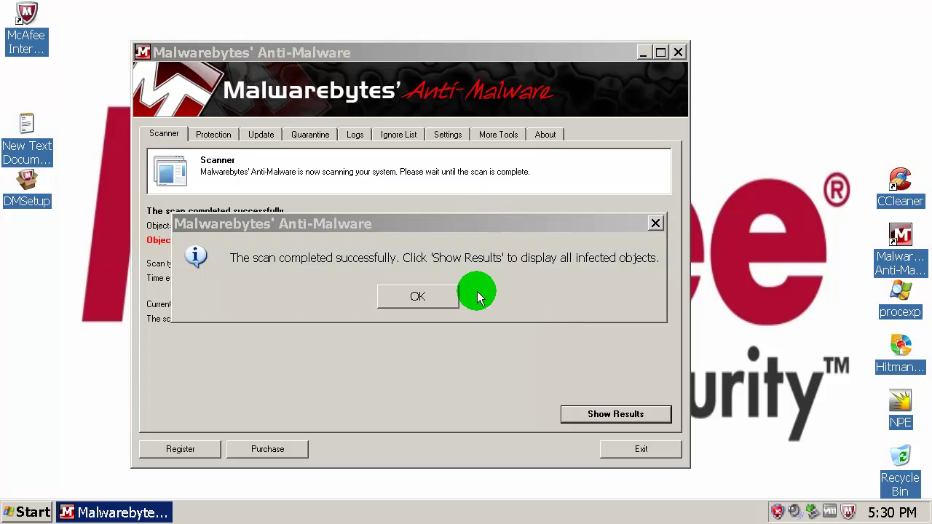
Show the scan's infected objects, widen the Item and Vendor columns, and select the PUM.Disabled.SecurityCenter entries
click(437, 296)
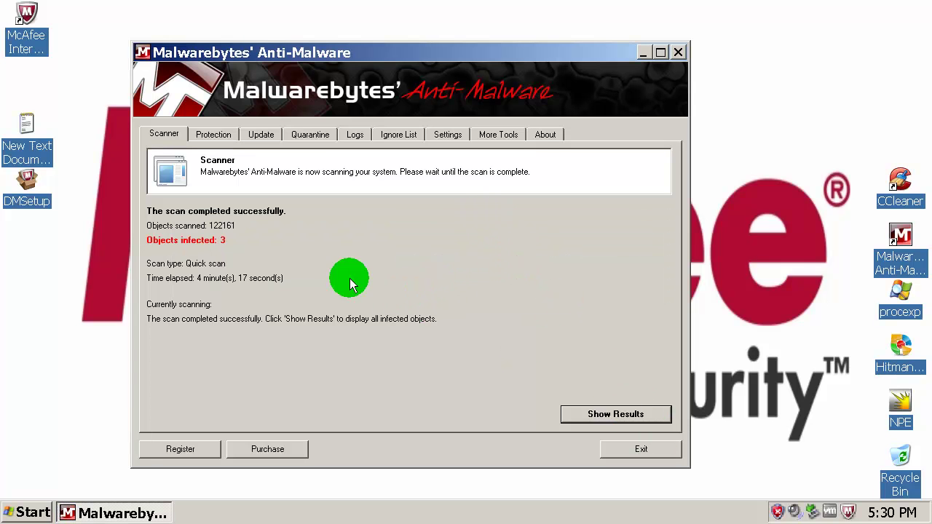
click(604, 413)
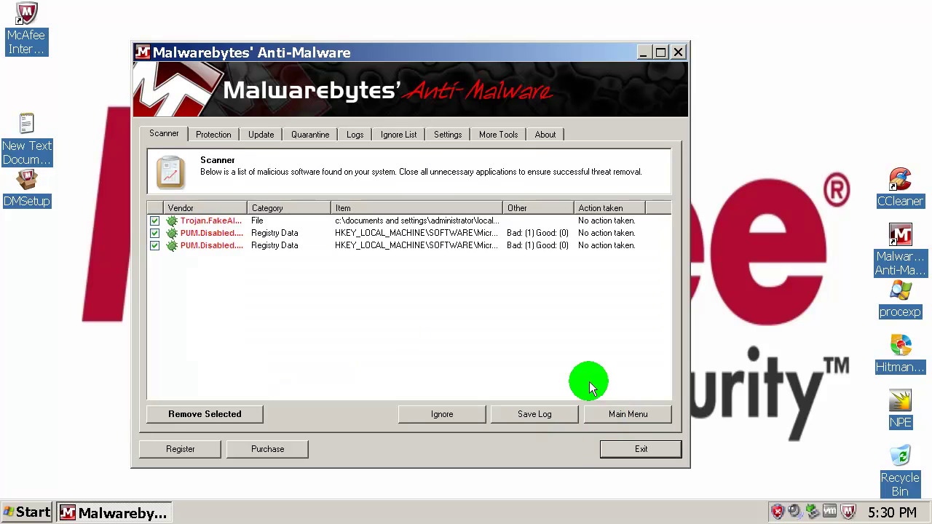
drag(249, 202, 301, 208)
drag(553, 209, 778, 210)
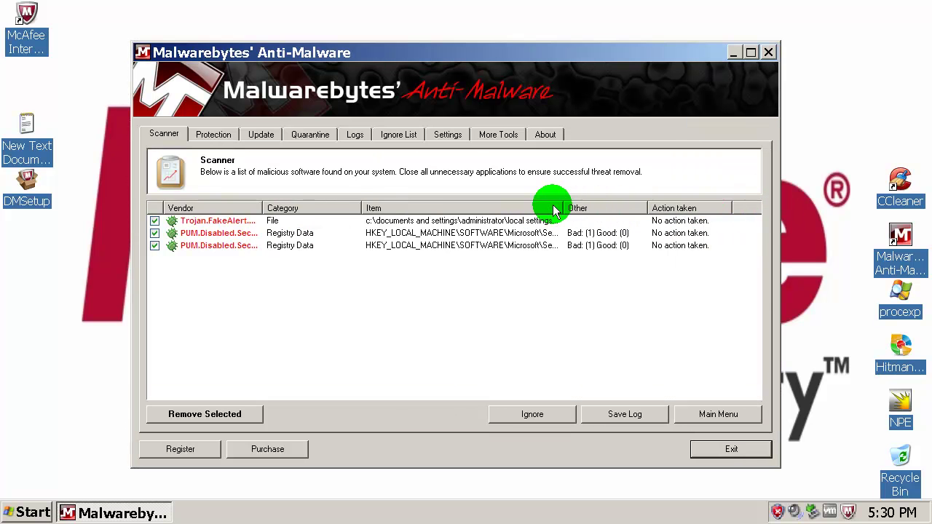
drag(562, 203, 649, 205)
click(517, 233)
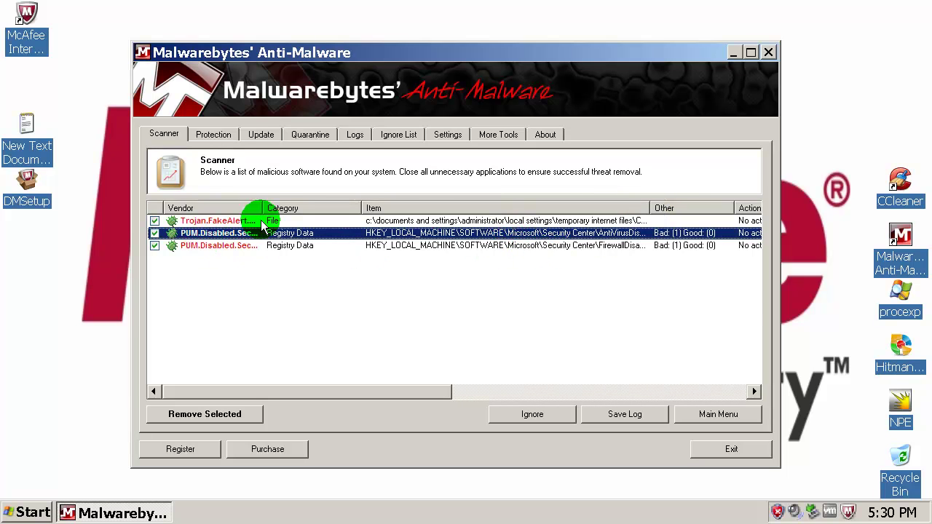
drag(262, 207, 330, 209)
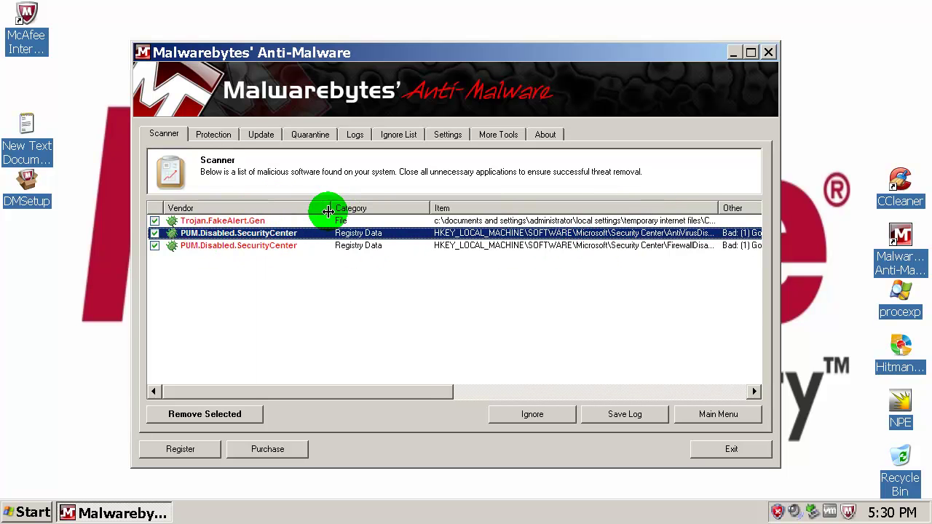
click(222, 248)
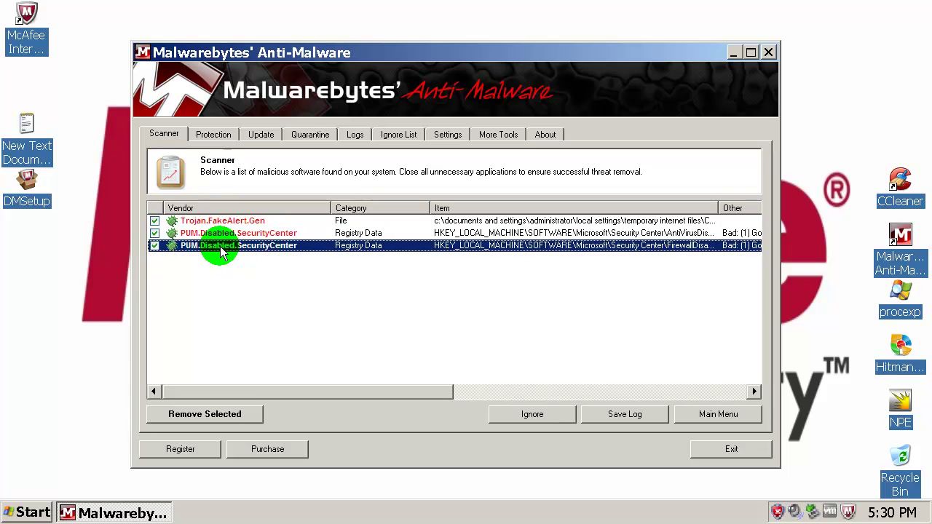
click(485, 234)
click(486, 249)
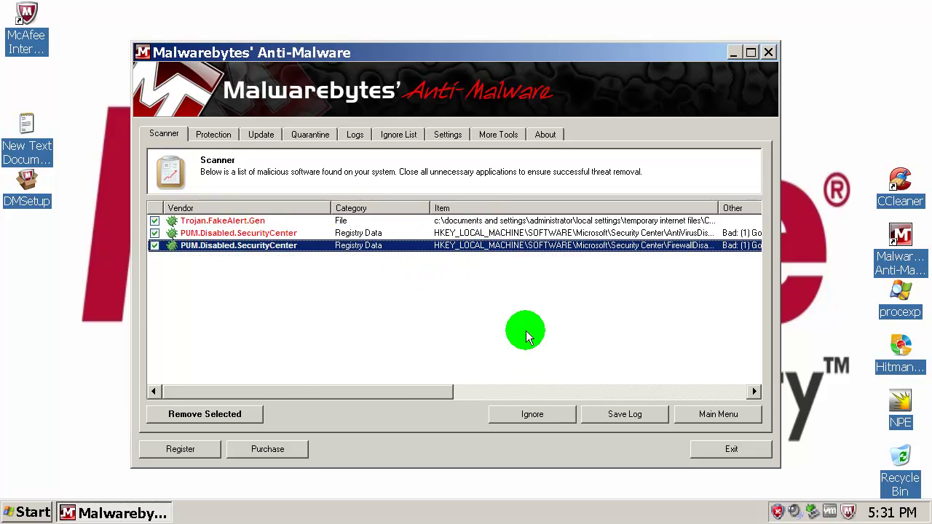
Remove the selected infections without restarting, close the removal log, and exit Malwarebytes
click(225, 415)
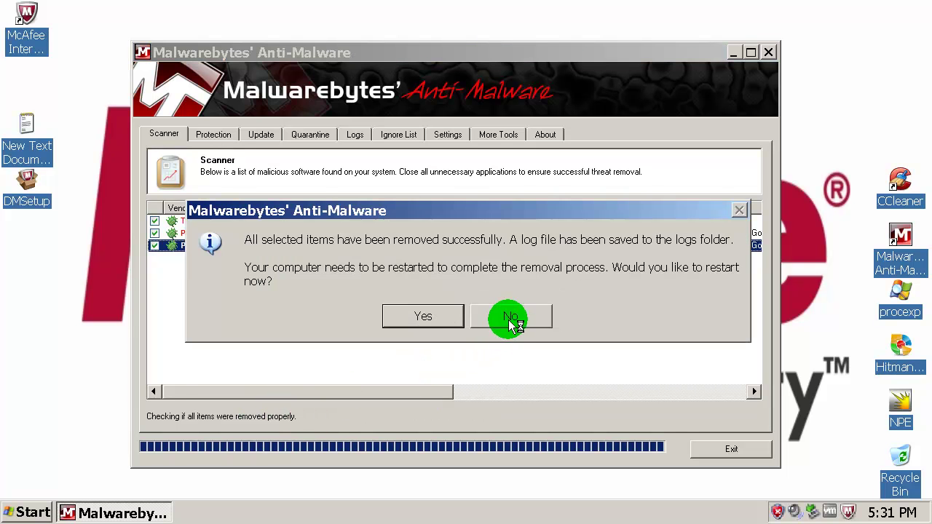
click(510, 317)
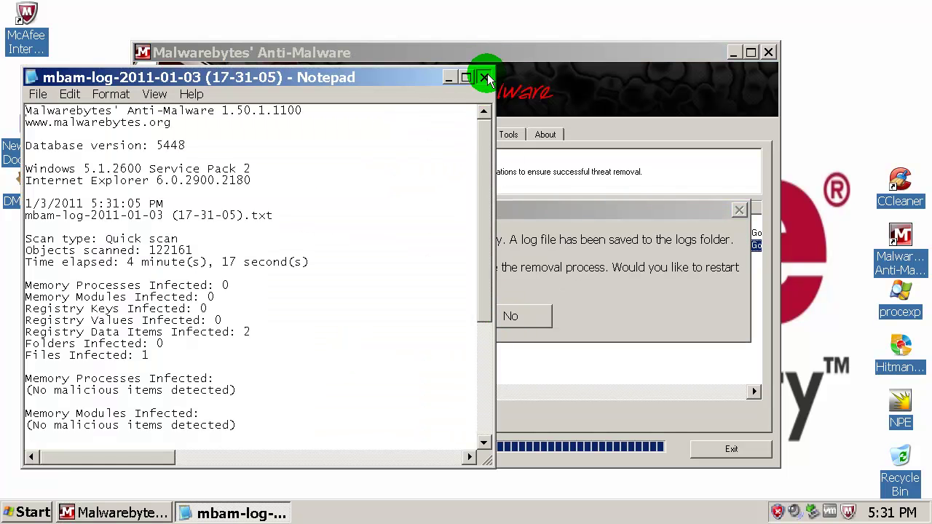
click(484, 78)
click(514, 315)
click(714, 454)
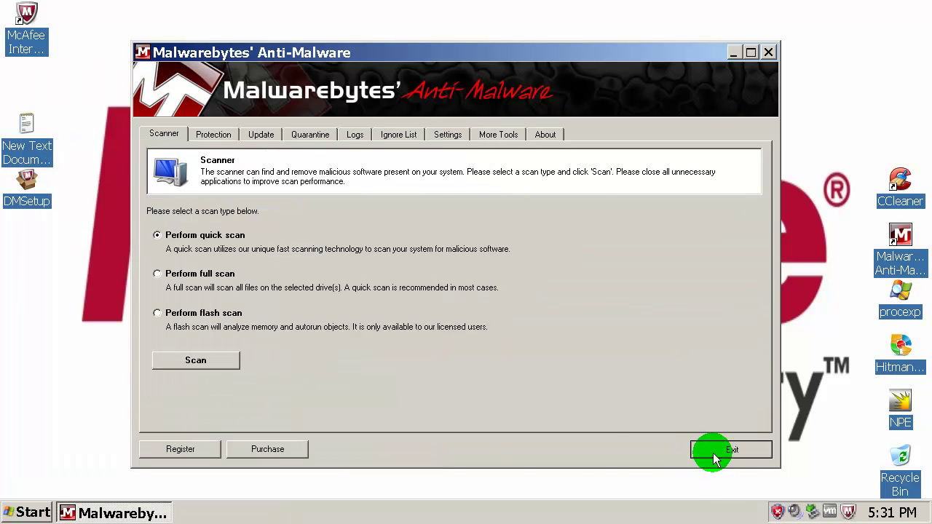
click(721, 457)
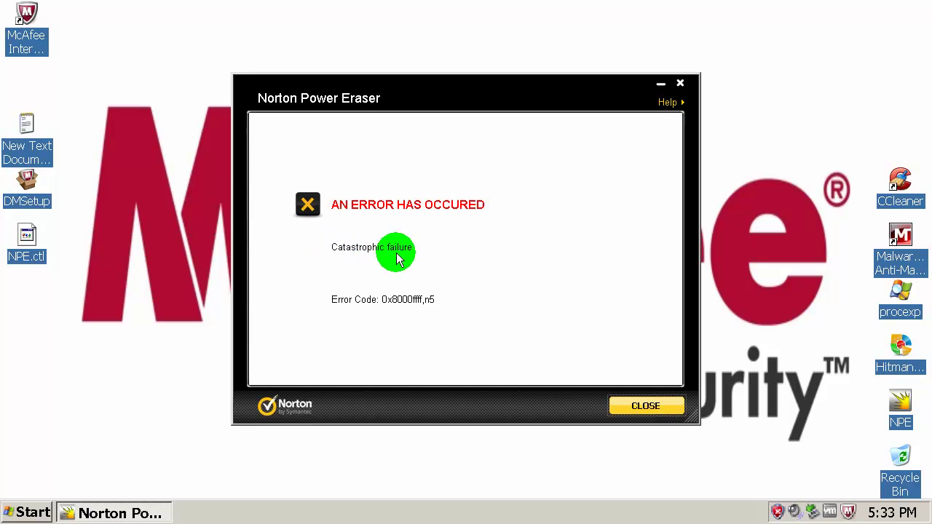
Close Norton Power Eraser's 0x8000ffff error and exit, then close Hitman Pro's clean 3957-file result
click(649, 412)
click(649, 412)
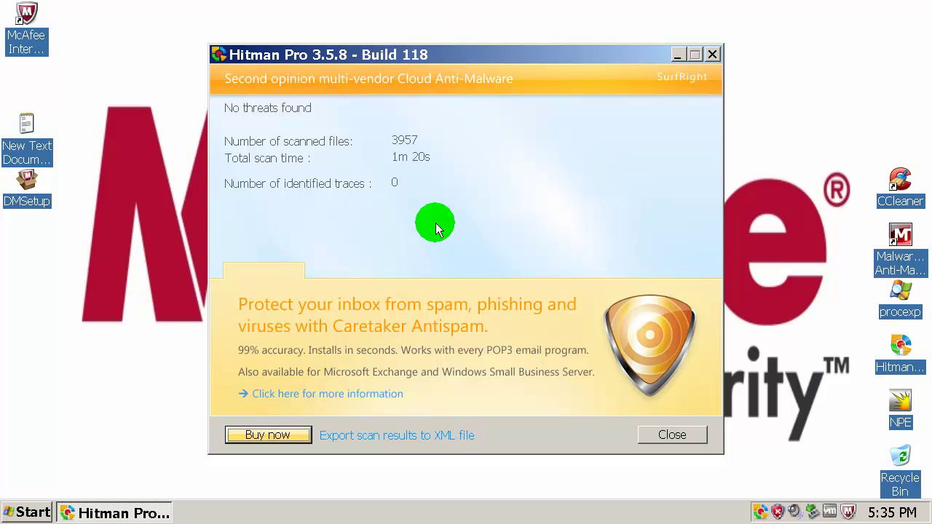
click(671, 435)
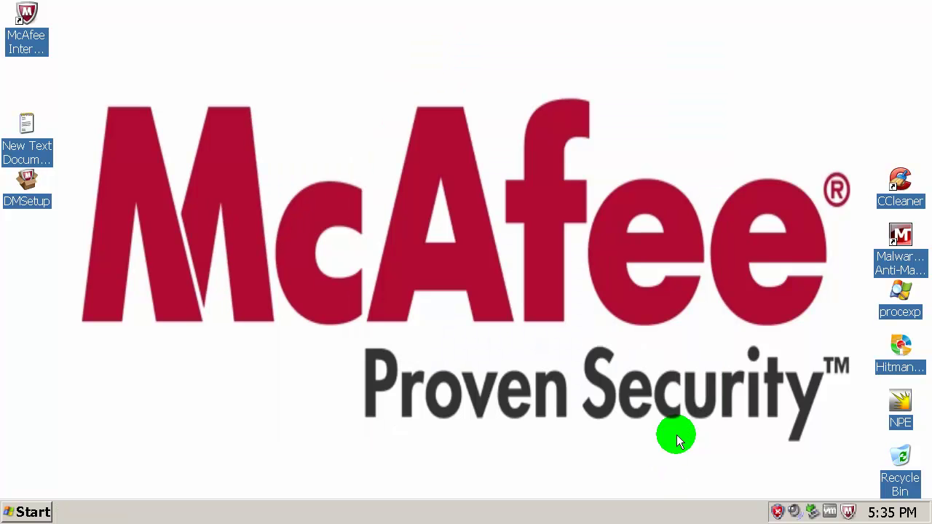